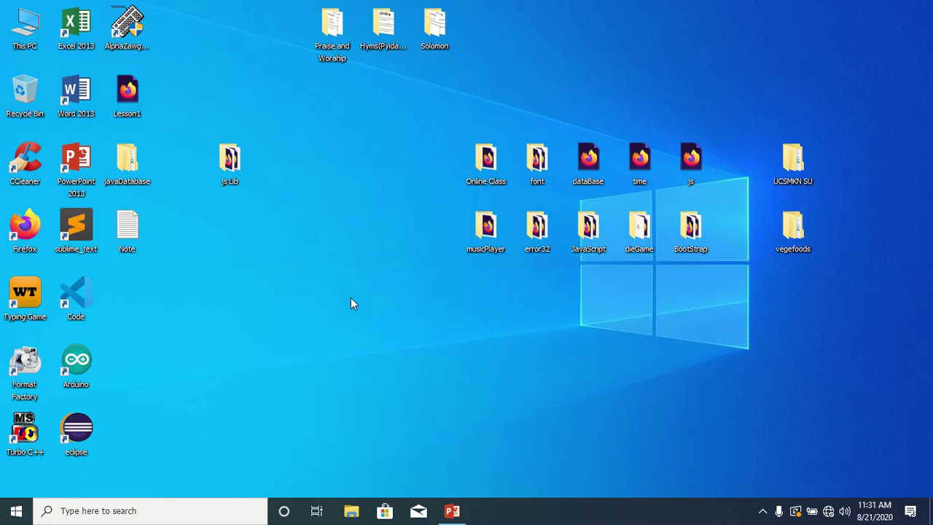
Step: Open Notepad through the Run dialog, write the line "Mspaint === paint" and highlight the word Mspaint
key("super+r")
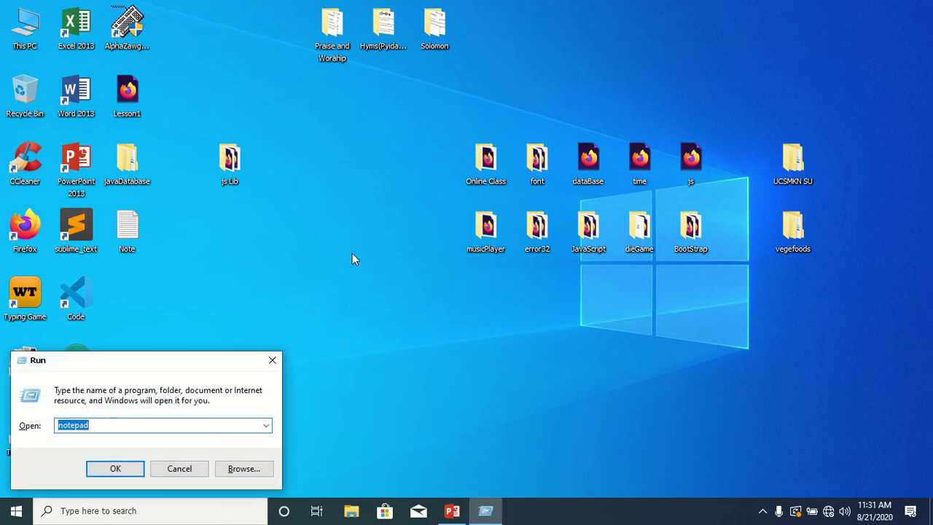
key("Return")
type("Ms")
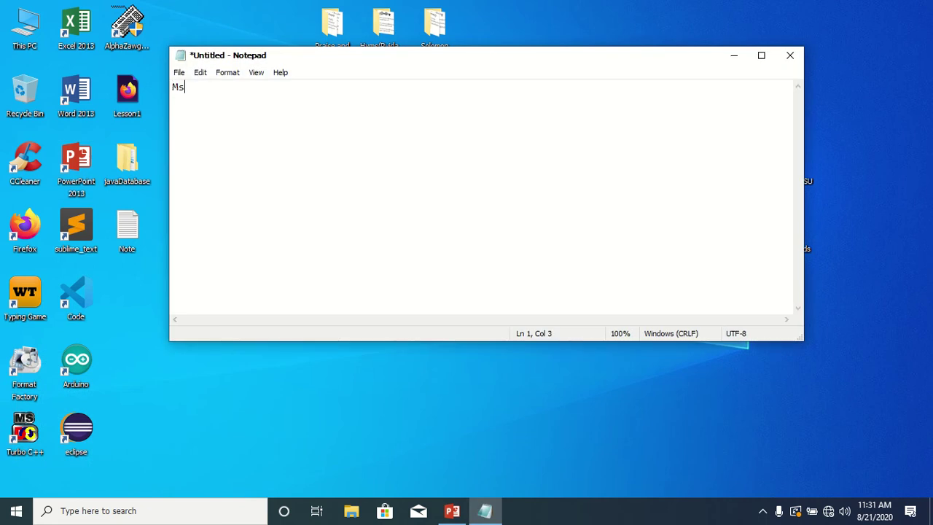
type("paint === paint")
left_click_drag(217, 88, 172, 87)
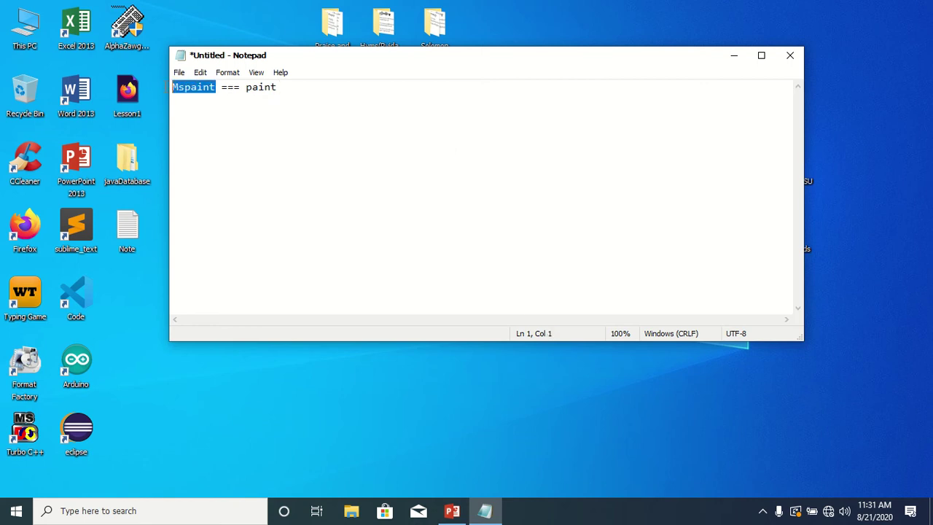
left_click_drag(279, 87, 172, 88)
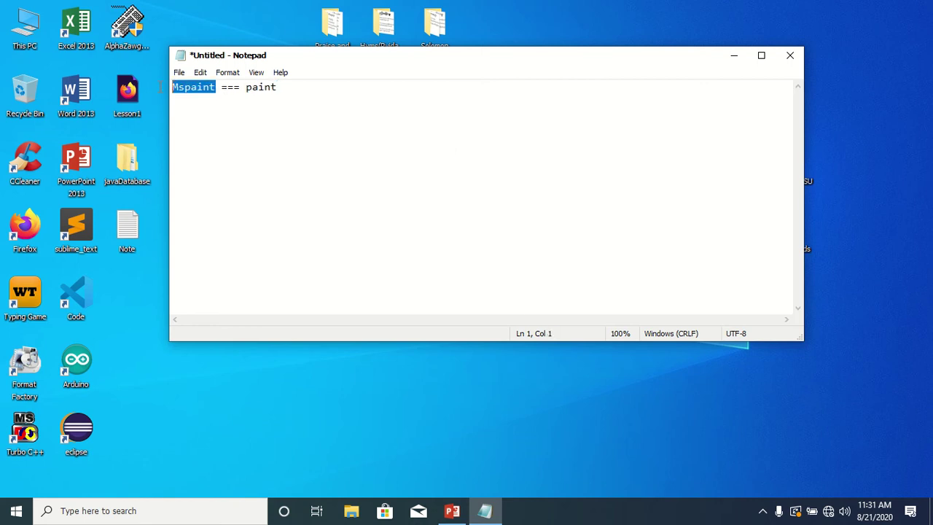
left_click(791, 57)
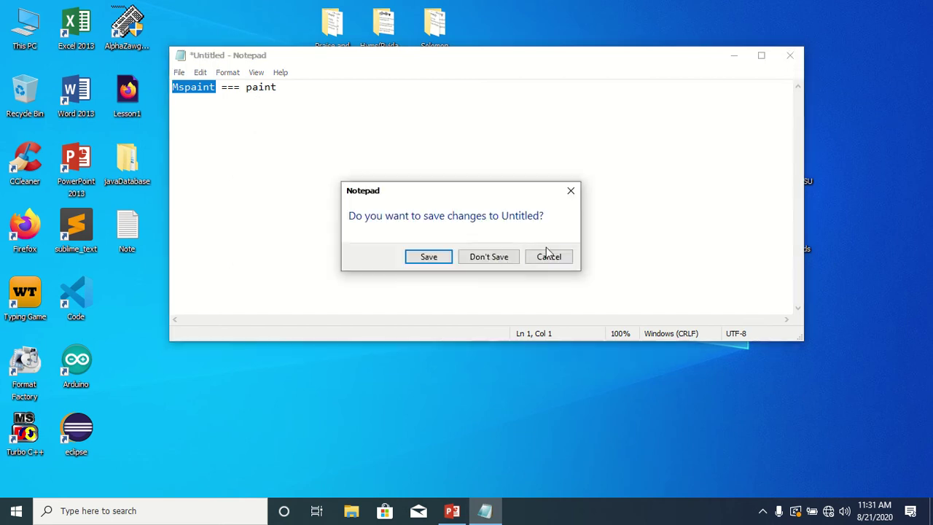
left_click(548, 256)
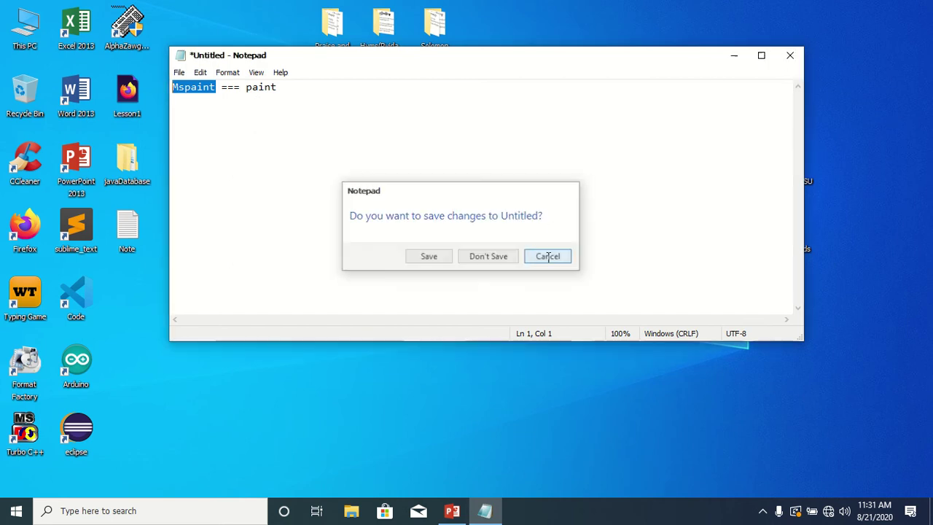
left_click(340, 158)
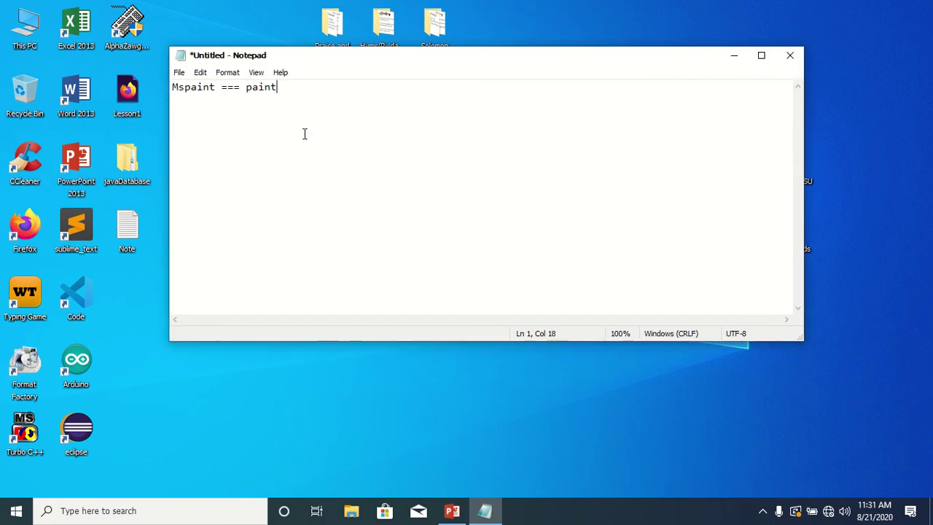
Step: Launch Paint by searching Windows for "paint", restore its maximized window to a smaller size and close it
left_click(85, 512)
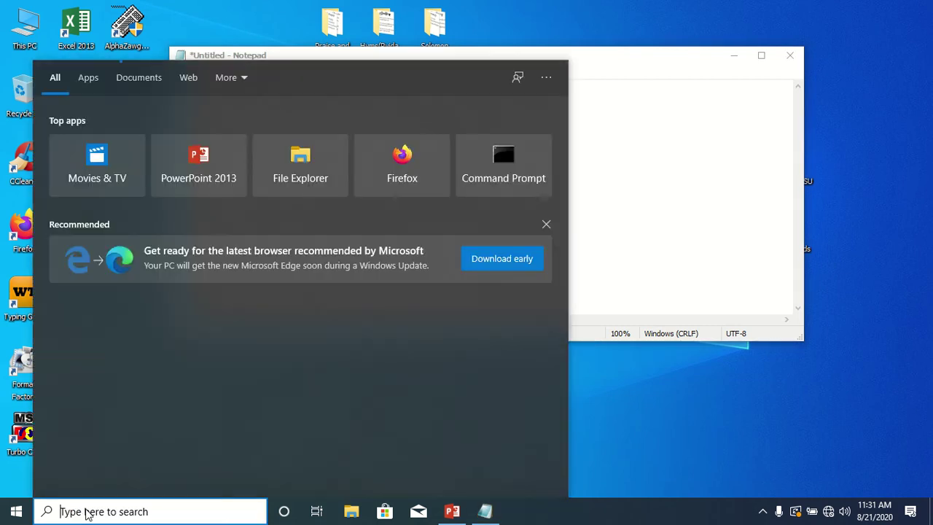
type("paint")
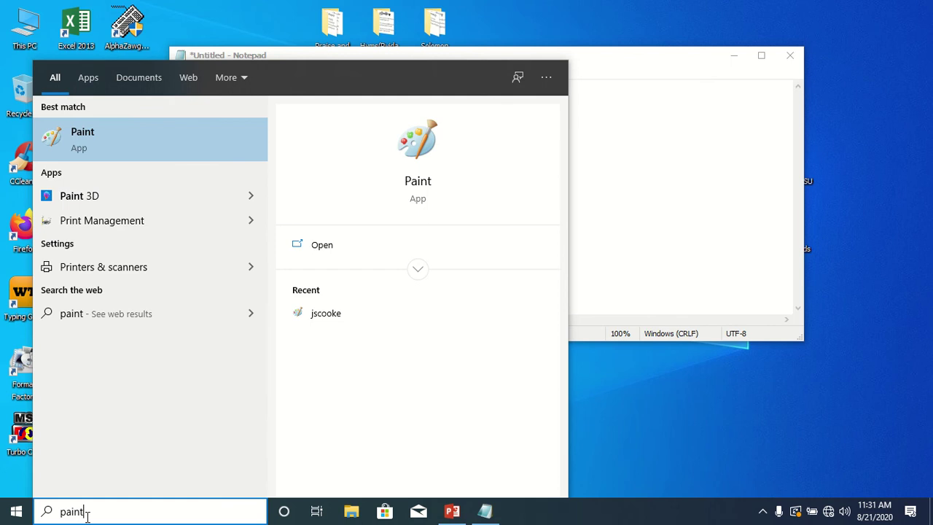
left_click(84, 145)
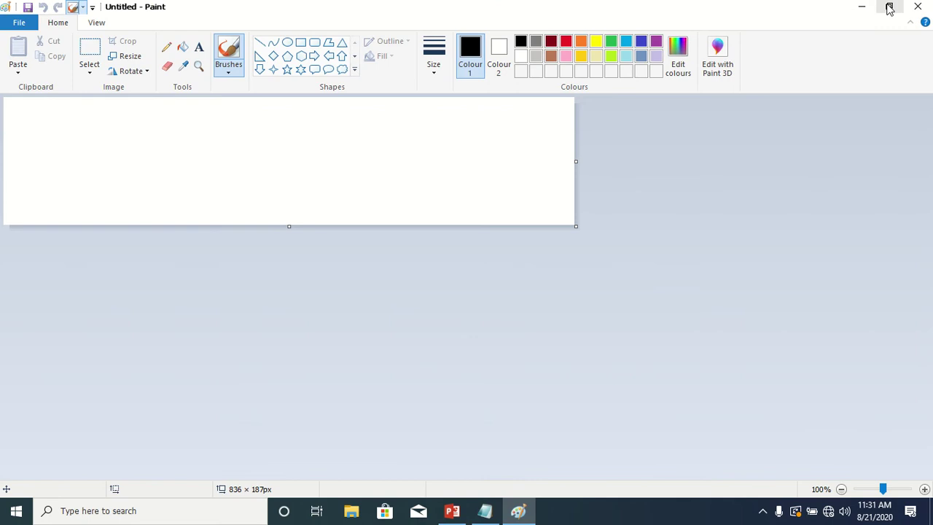
left_click(889, 7)
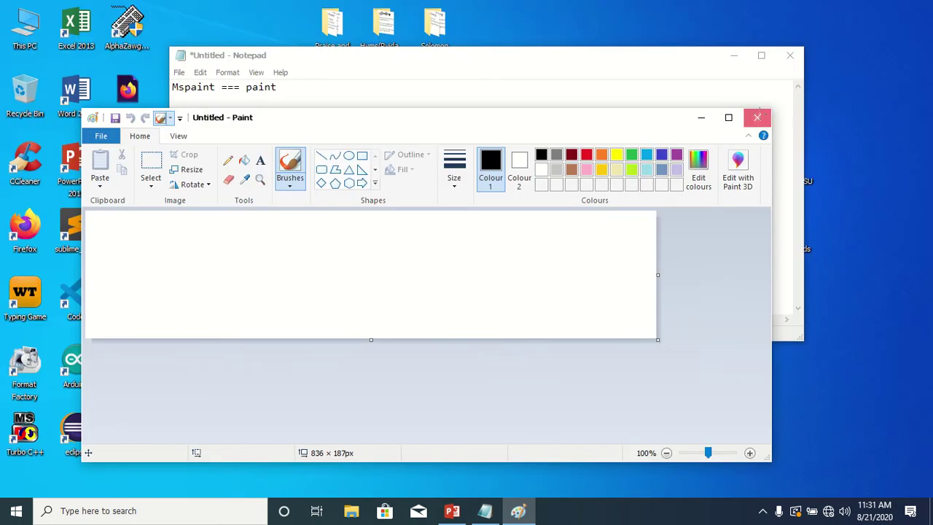
left_click(757, 117)
Step: Launch Paint from the Windows Accessories folder of installed programs, reposition its window and close it
left_click(16, 511)
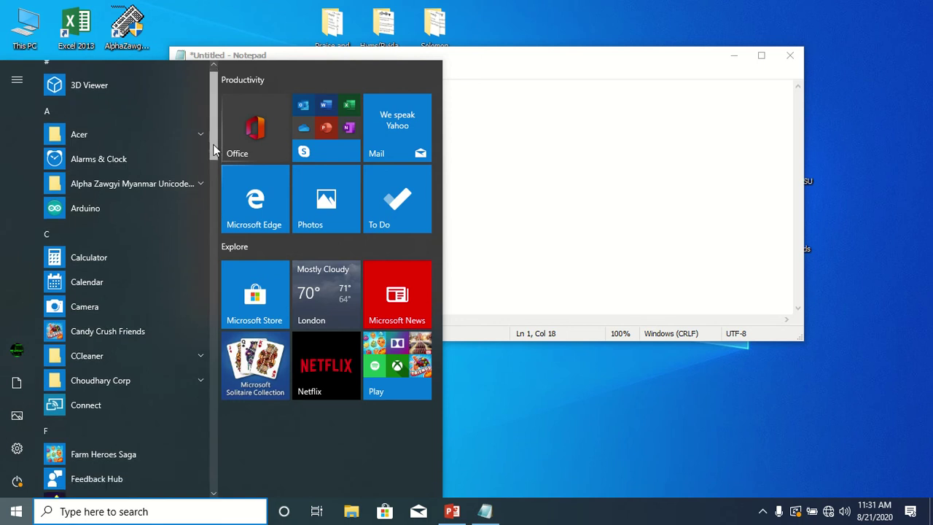
left_click_drag(213, 140, 207, 467)
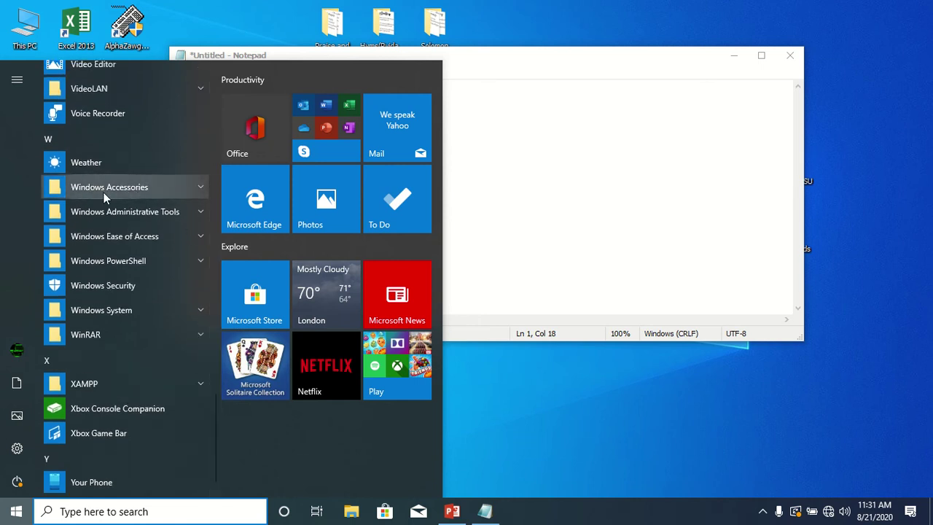
left_click(198, 189)
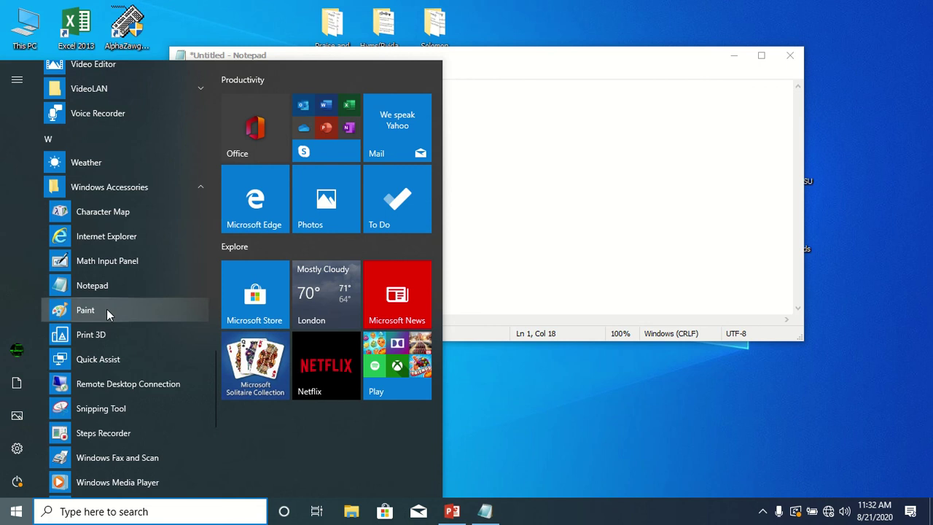
left_click(83, 311)
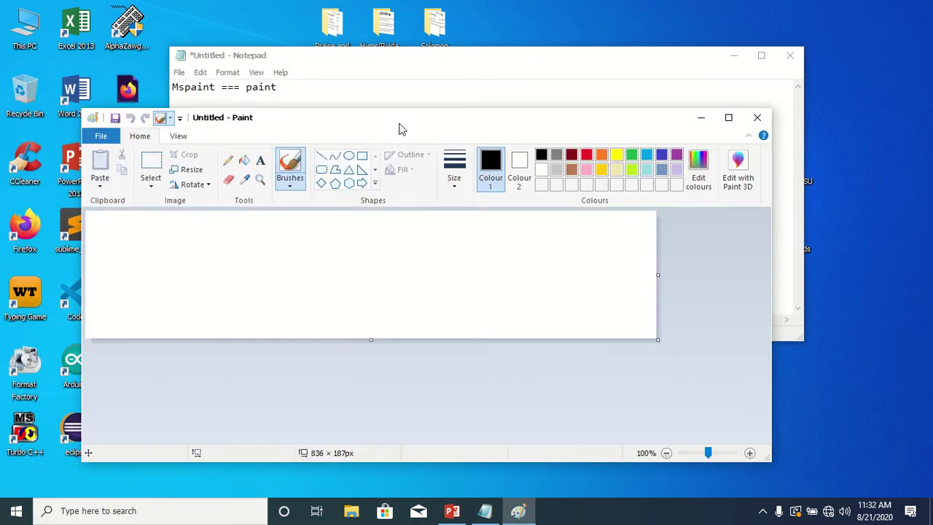
left_click_drag(399, 129, 412, 69)
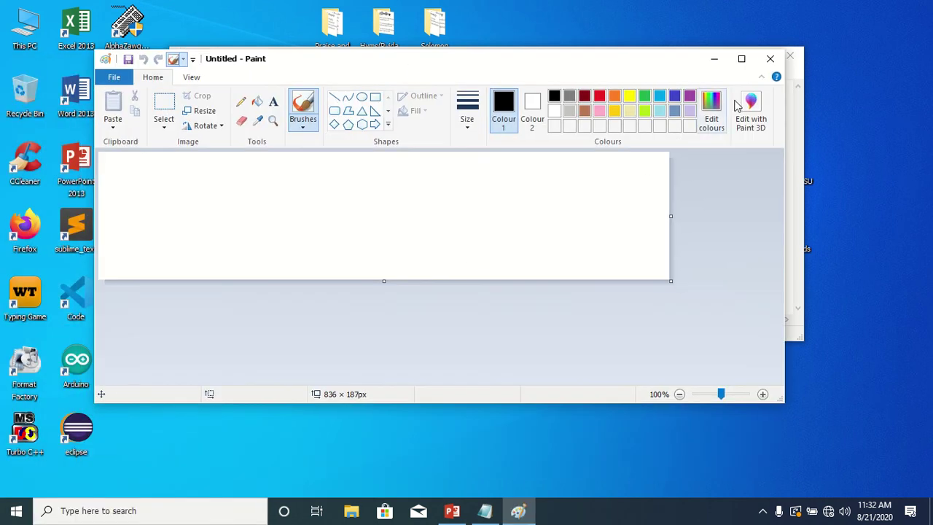
left_click(771, 61)
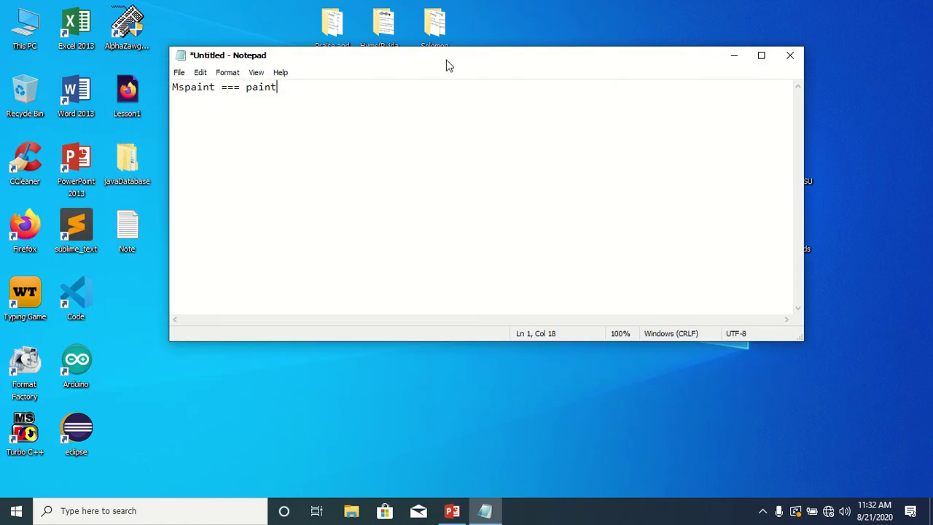
Step: Shift the Notepad window slightly aside and launch Paint through the Run dialog with the command mspaint
left_click_drag(445, 64, 410, 61)
key("super+r")
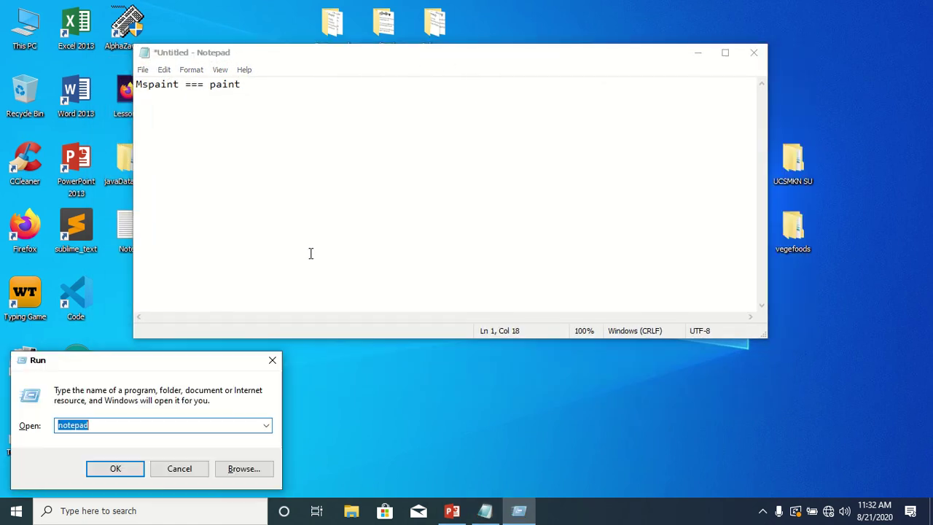
type("ma")
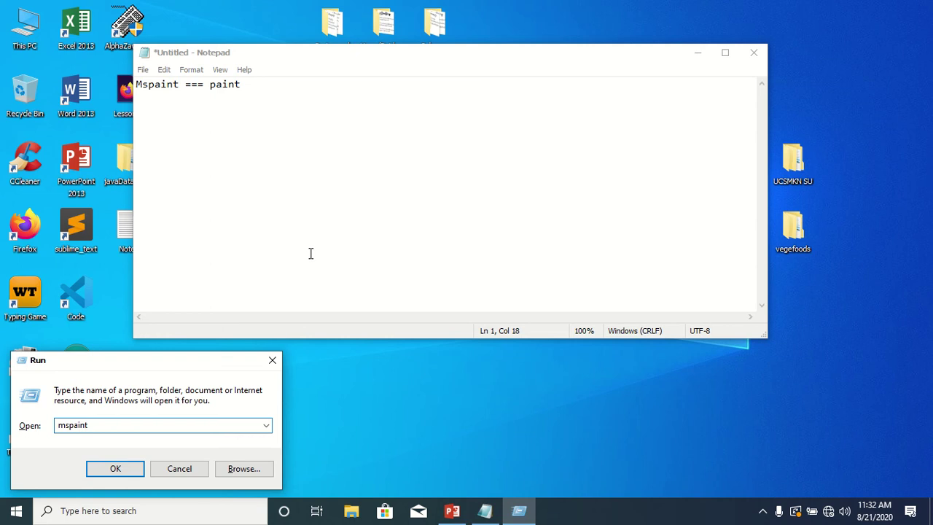
left_click_drag(90, 425, 54, 426)
left_click(135, 425)
key("Return")
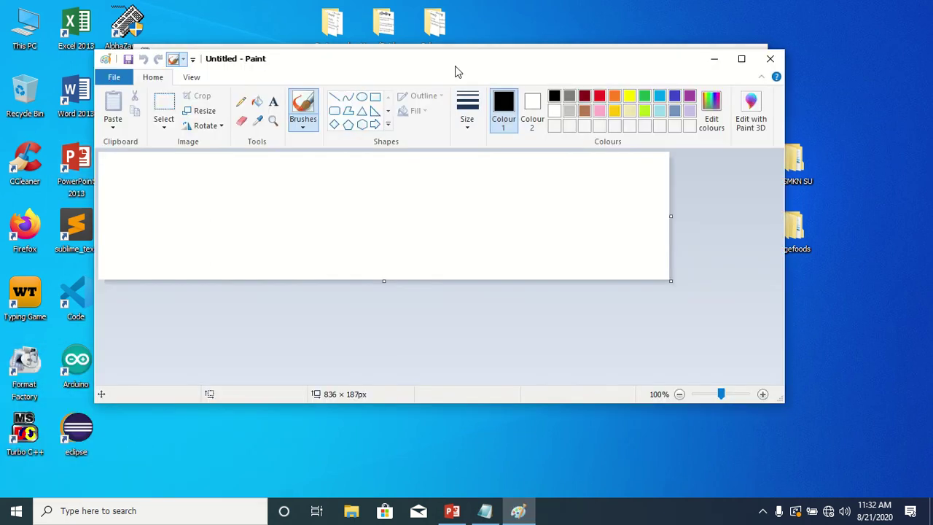
Step: Move the Paint window off Notepad's close control and close Notepad without saving the note
left_click_drag(454, 65, 441, 104)
left_click(755, 57)
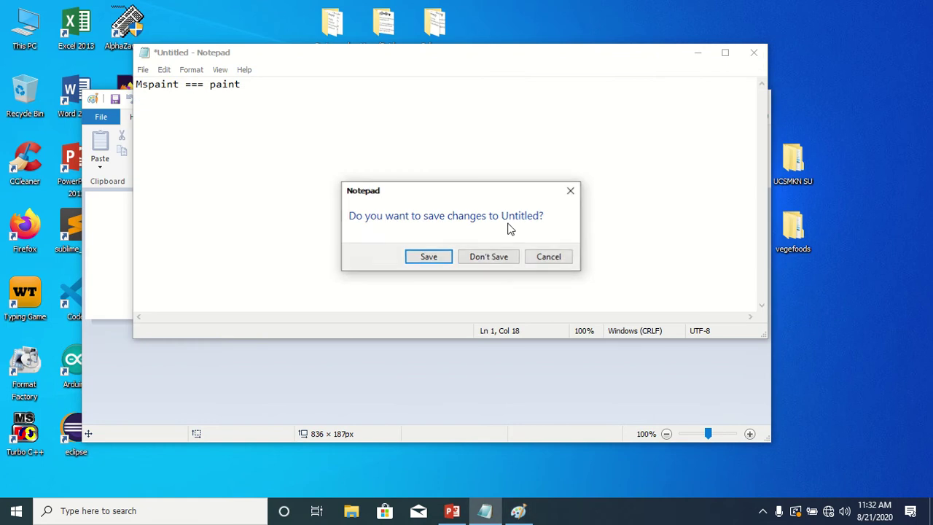
left_click(489, 256)
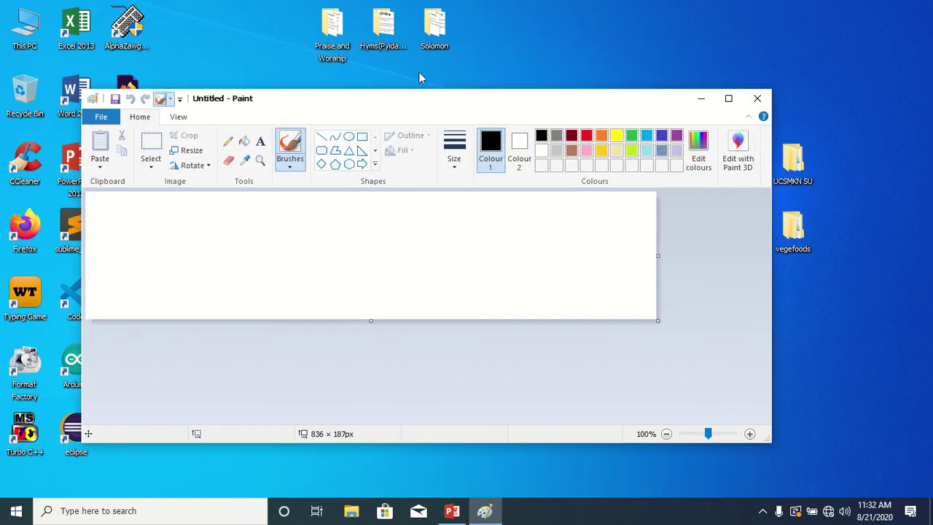
Step: Maximize the Paint window and resize the blank canvas by its edge and corner handles to about 1030 × 496 px
left_click_drag(414, 100, 436, 32)
left_click(750, 32)
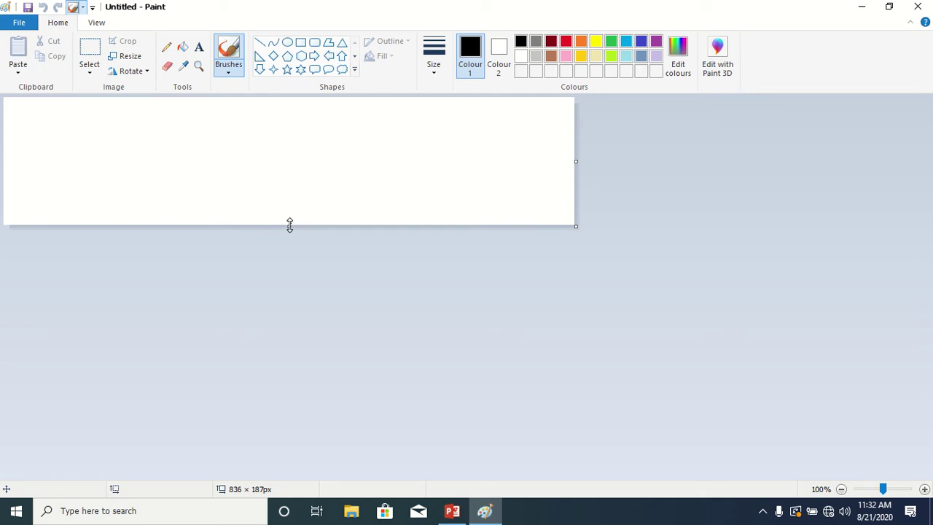
left_click_drag(289, 225, 286, 345)
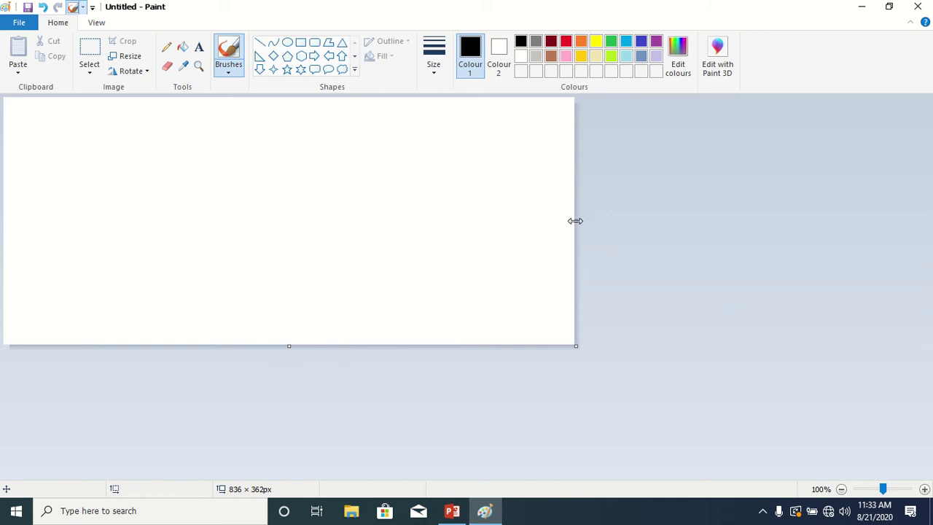
left_click_drag(575, 220, 497, 223)
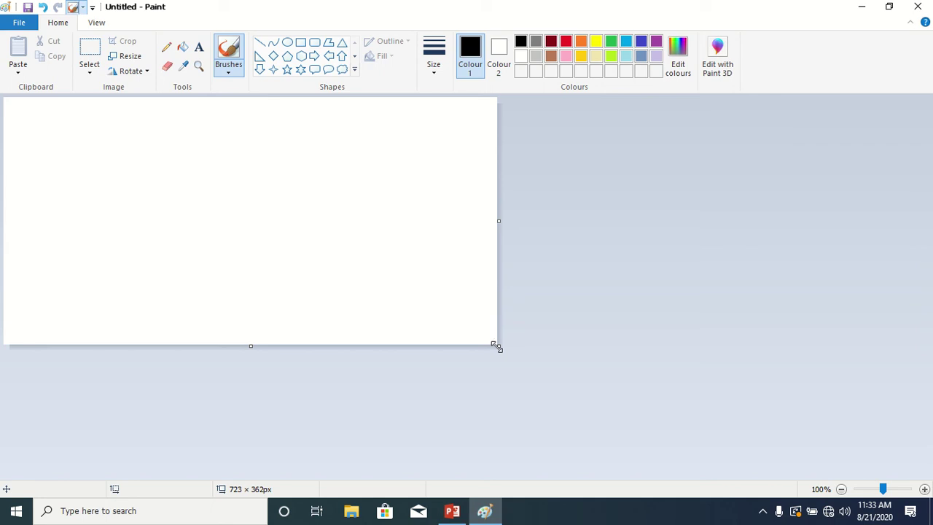
left_click_drag(497, 348, 711, 440)
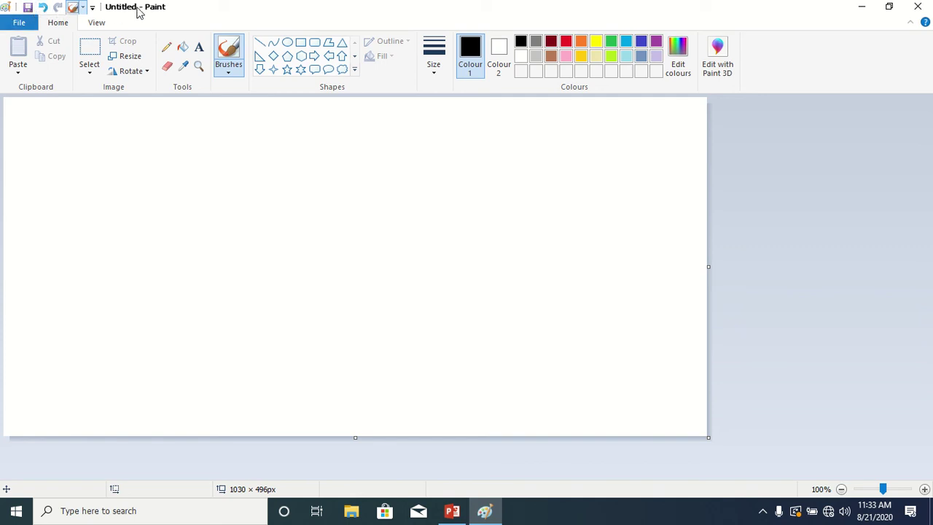
mouse_move(133, 6)
left_click(24, 25)
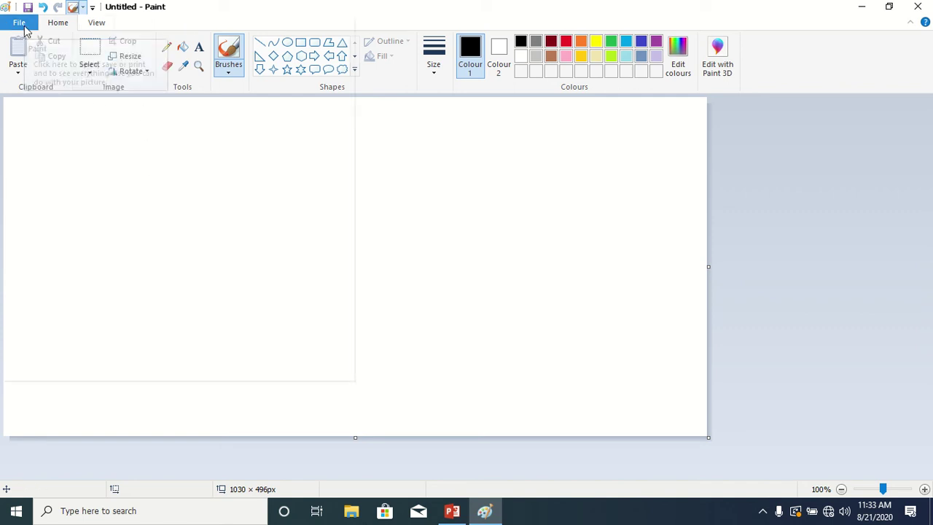
left_click(408, 158)
left_click(97, 25)
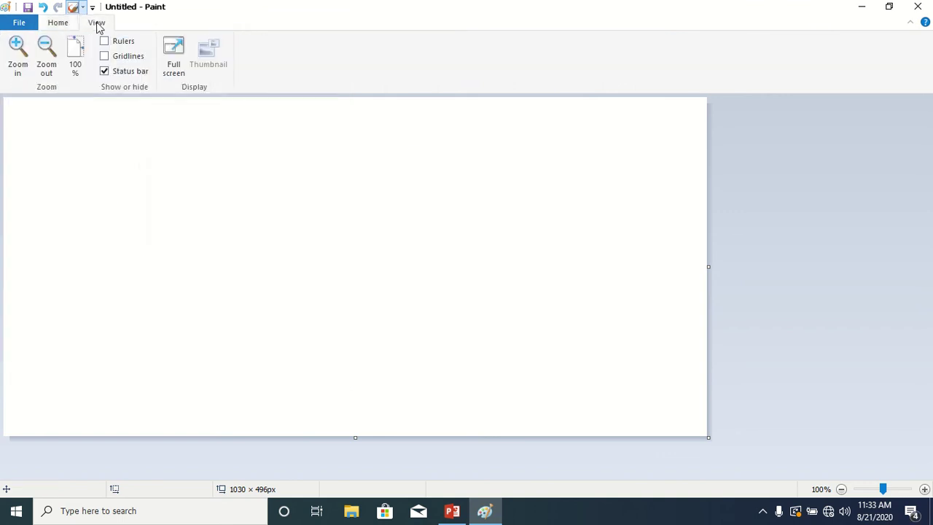
left_click(60, 25)
left_click(97, 24)
left_click(61, 25)
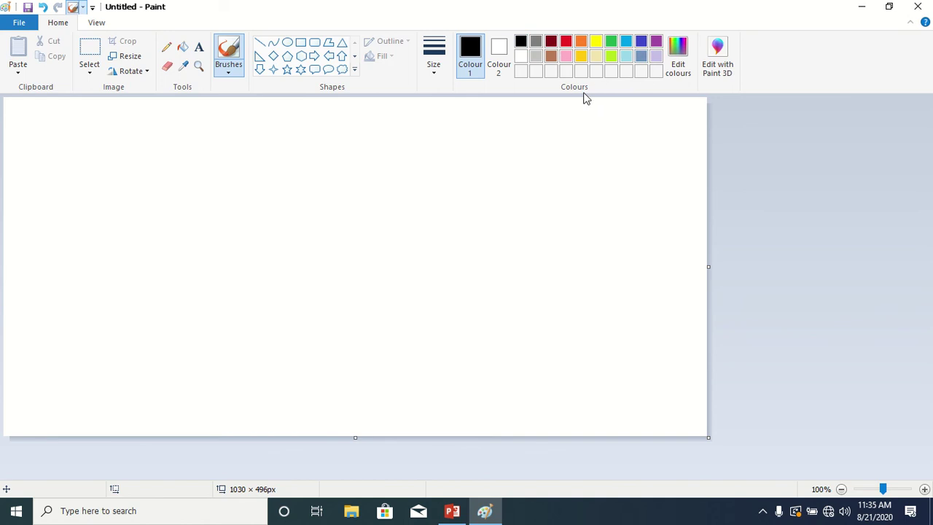
Step: Define a custom colour with hue 109, saturation 141 and luminance 0, and add it to the colour palette
left_click(680, 75)
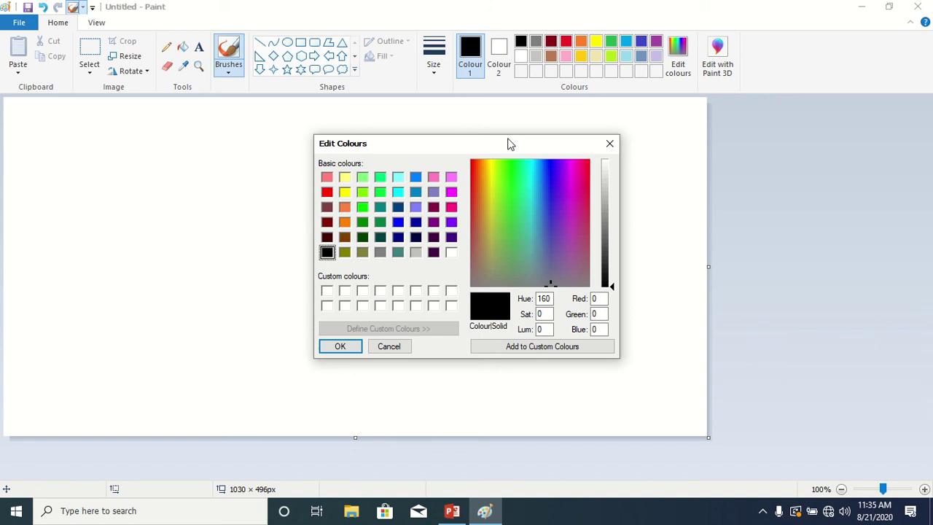
left_click_drag(510, 143, 503, 83)
left_click(543, 221)
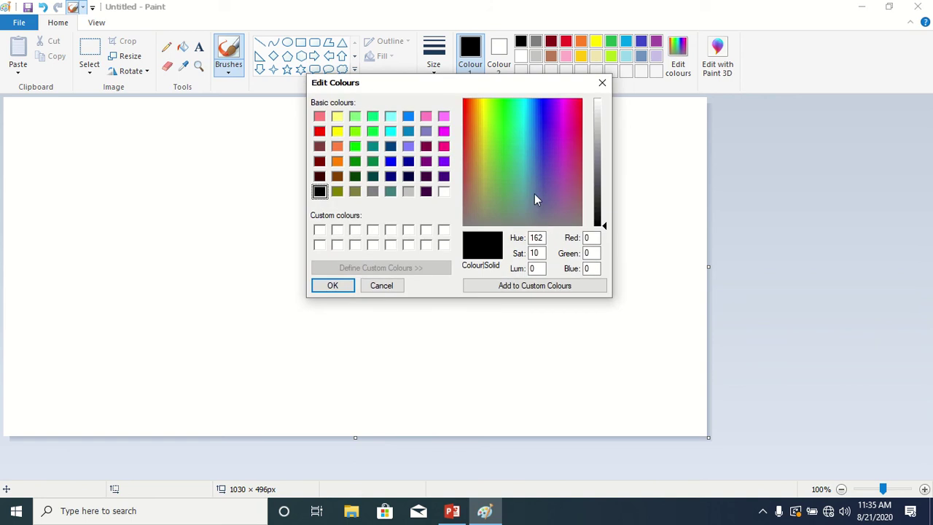
left_click_drag(534, 194, 518, 151)
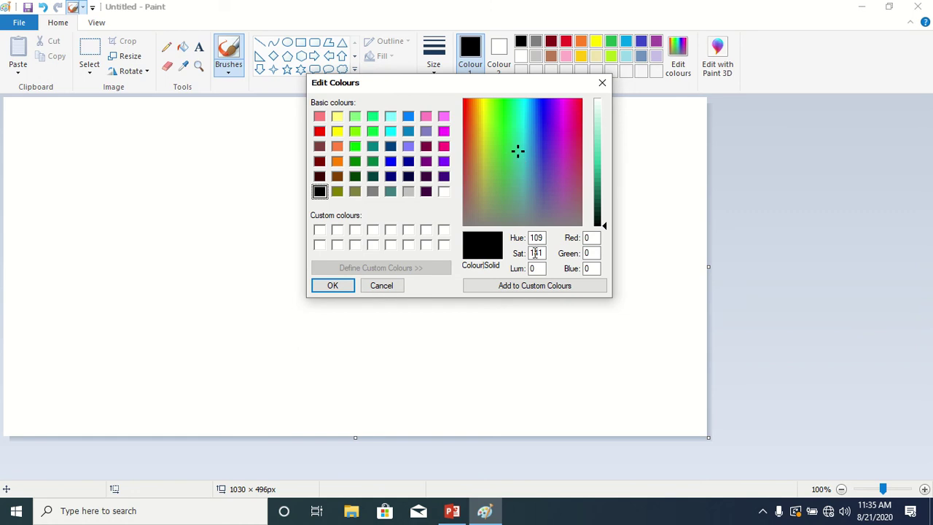
left_click(534, 290)
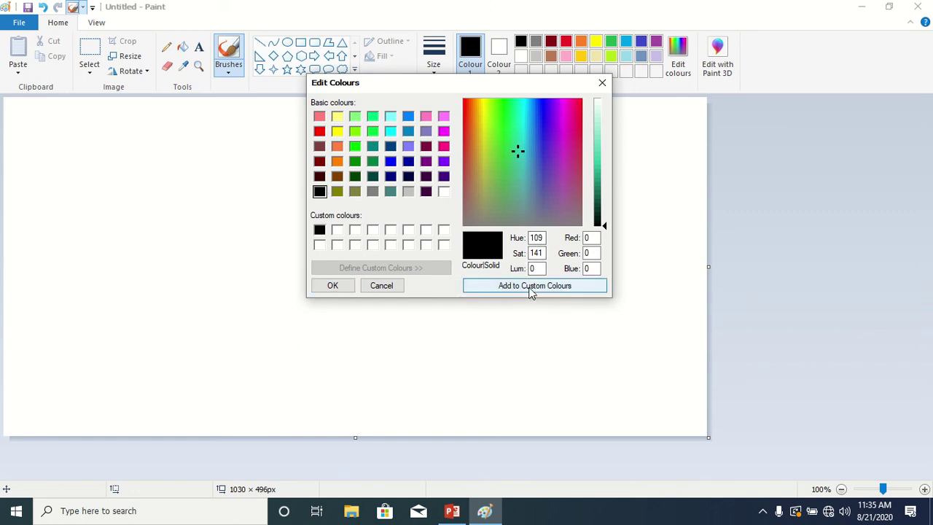
left_click(520, 290)
left_click(332, 285)
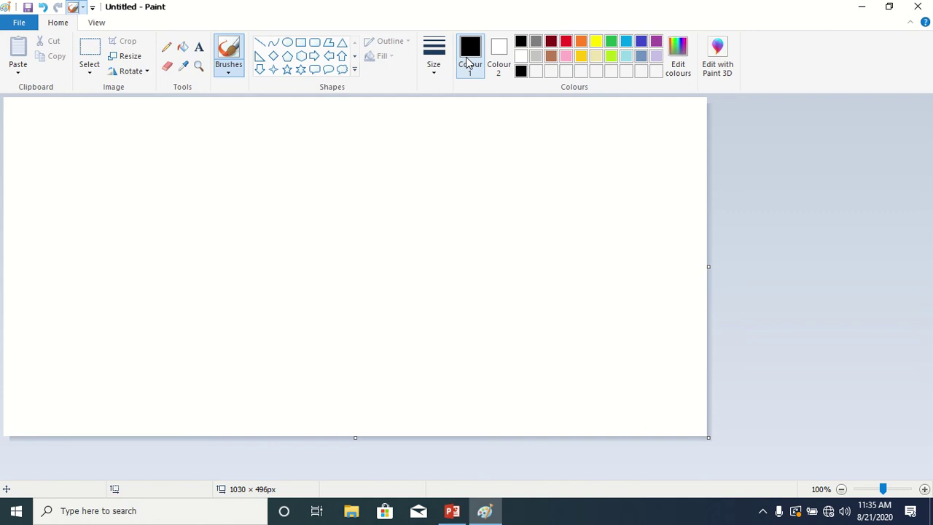
Step: Draw a large black freehand oval with a small circle inside its upper-left edge using the Brush
left_click(230, 73)
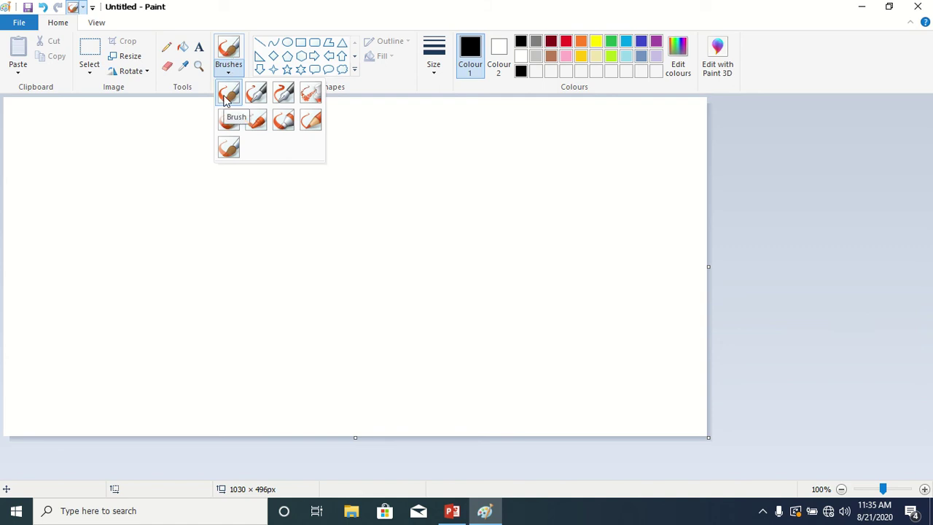
left_click(227, 95)
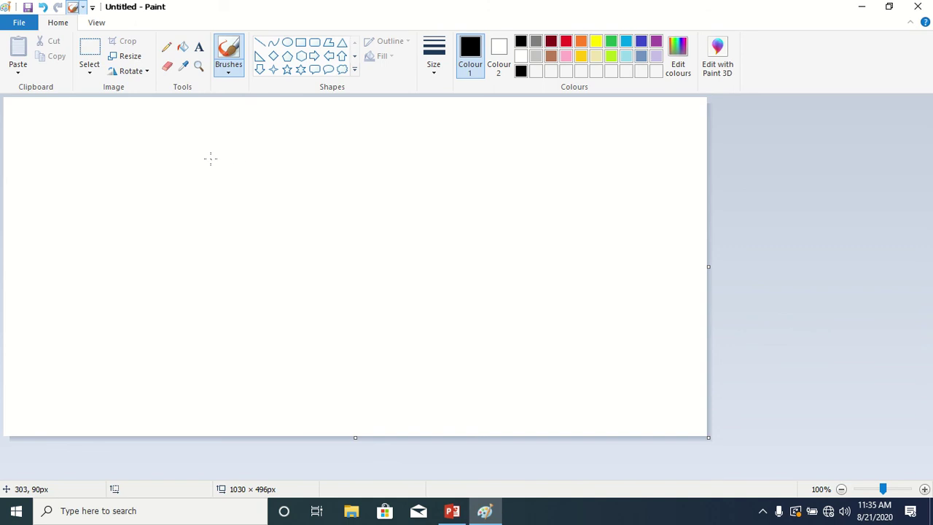
mouse_move(211, 158)
left_mouse_down()
mouse_move(234, 149)
mouse_move(374, 149)
mouse_move(467, 218)
mouse_move(440, 318)
mouse_move(232, 332)
mouse_move(161, 209)
mouse_move(173, 174)
mouse_move(194, 158)
mouse_move(235, 159)
mouse_move(233, 178)
mouse_move(217, 156)
left_mouse_up()
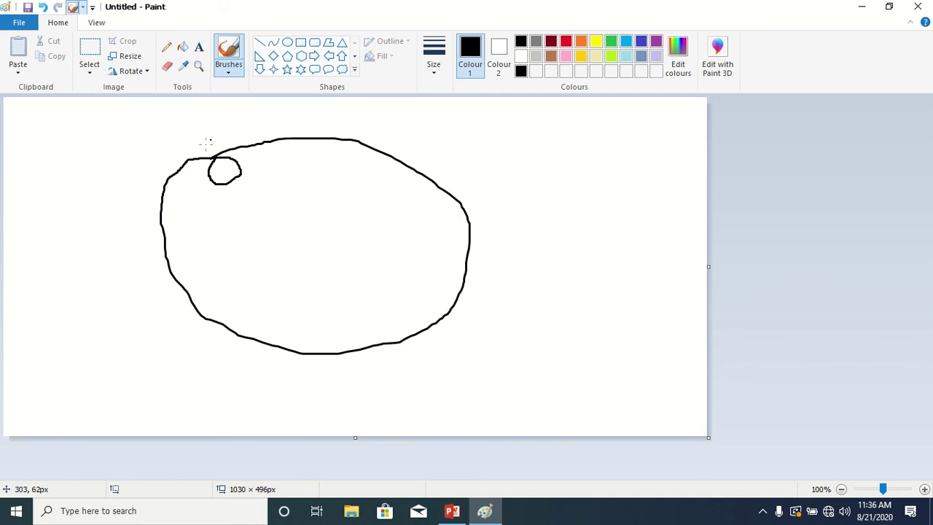
Step: Fill the large oval with green and the small circle inside it with yellow
left_click(183, 48)
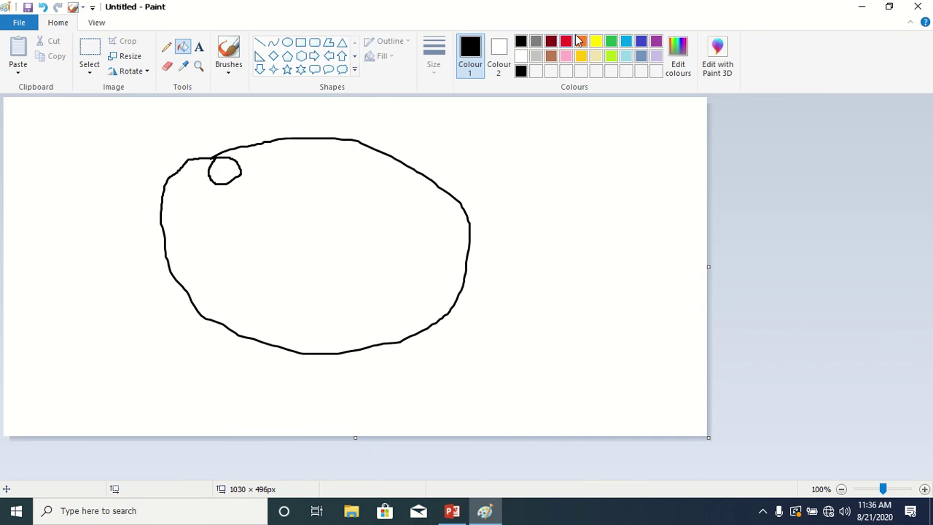
left_click(613, 45)
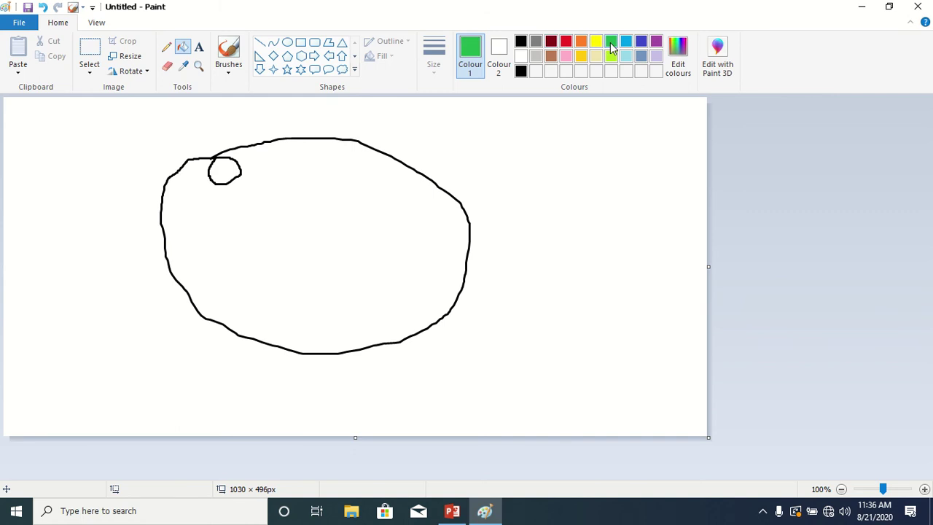
left_click(271, 207)
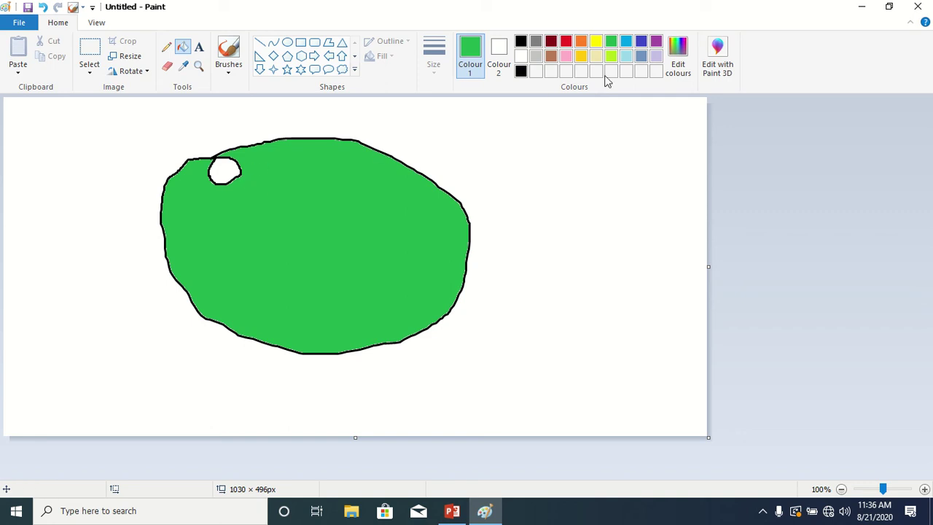
left_click(596, 43)
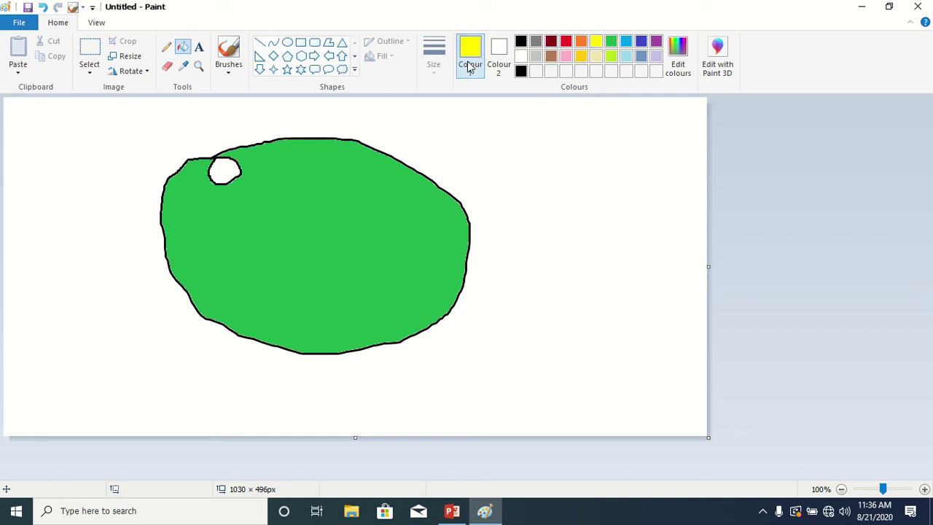
left_click(225, 170)
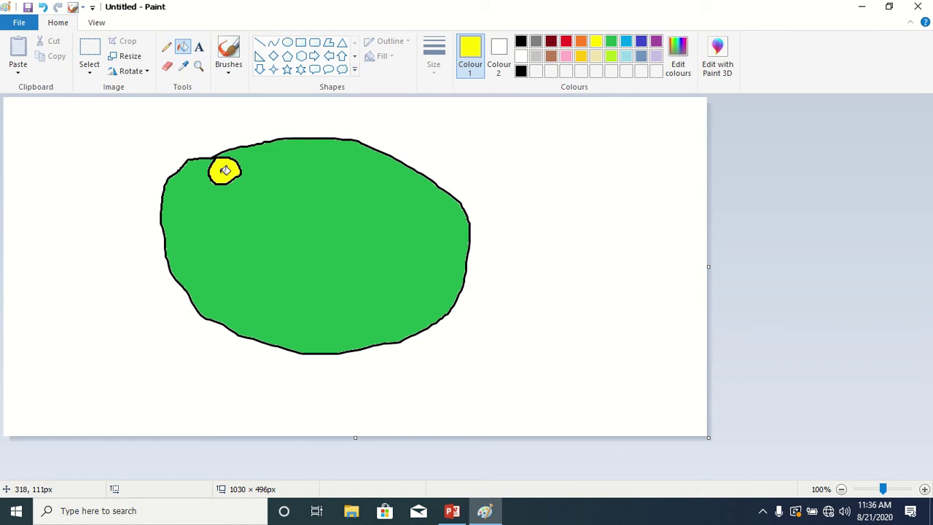
Step: Draw a black freehand outline with a small gap in its left side, to the right of the green oval
left_click(520, 42)
left_click(228, 49)
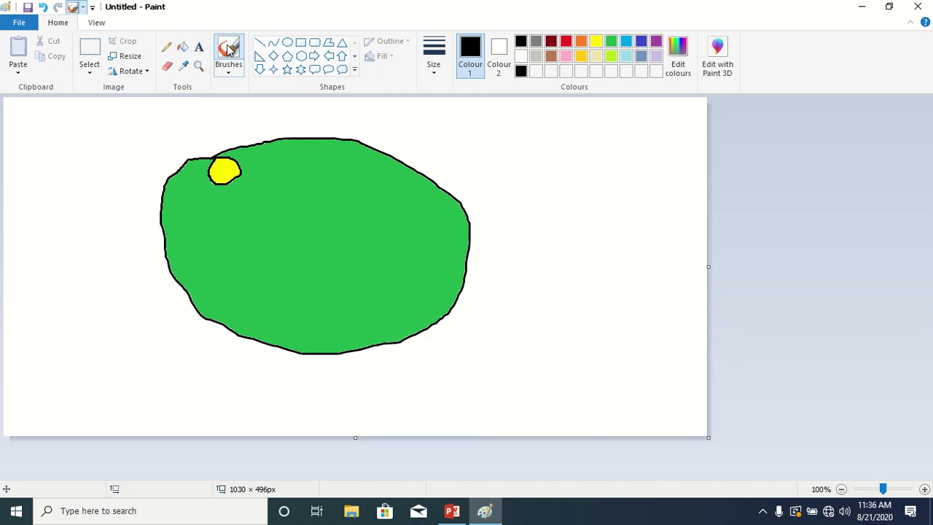
mouse_move(540, 148)
left_mouse_down()
mouse_move(652, 100)
mouse_move(673, 225)
mouse_move(571, 252)
mouse_move(535, 188)
mouse_move(538, 153)
left_mouse_up()
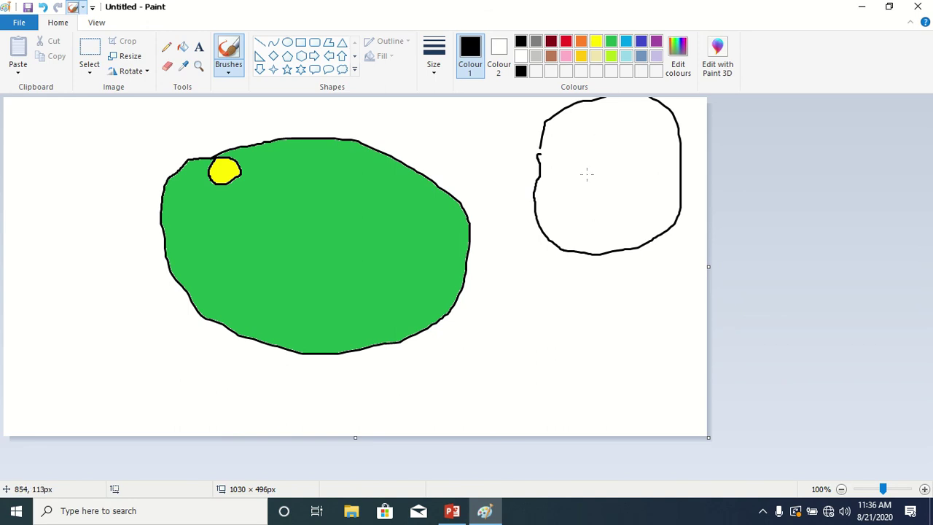
Step: Try to fill the gapped outline with light turquoise, and undo both the fill and the outline
left_click(182, 47)
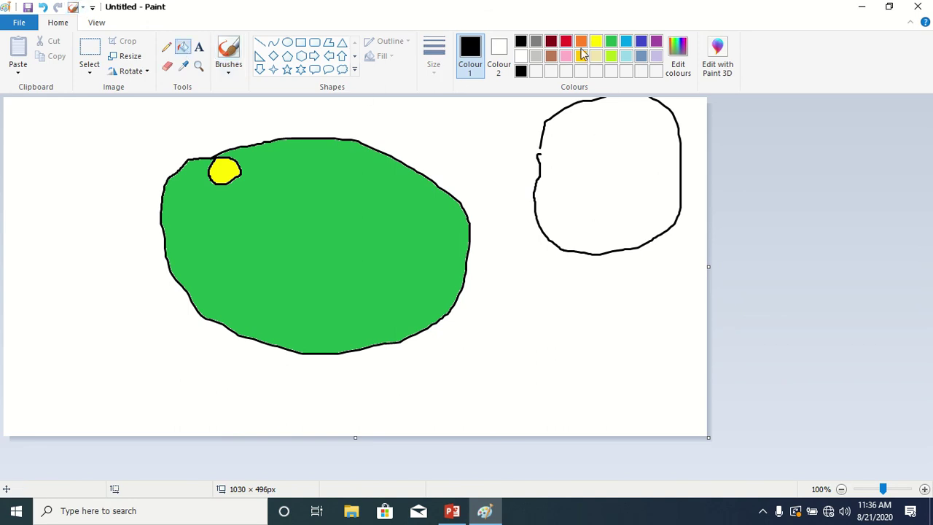
left_click(625, 57)
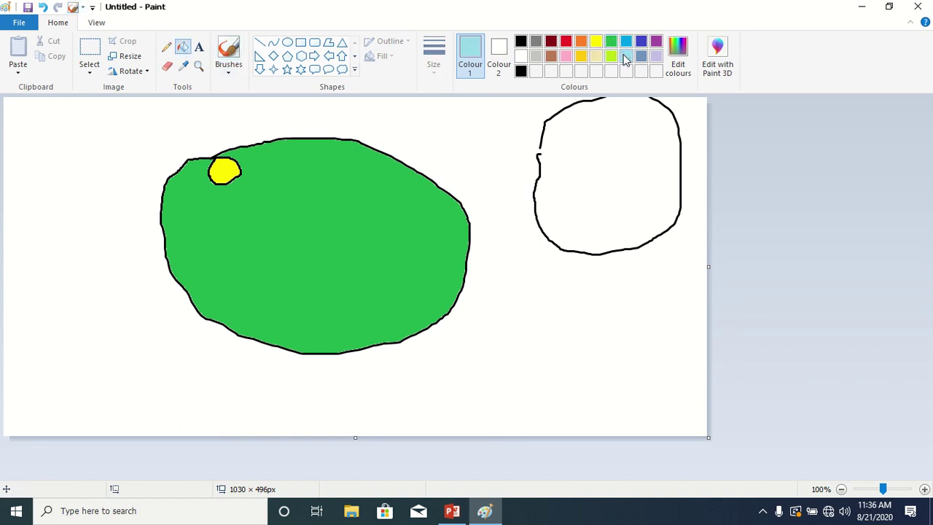
left_click(597, 163)
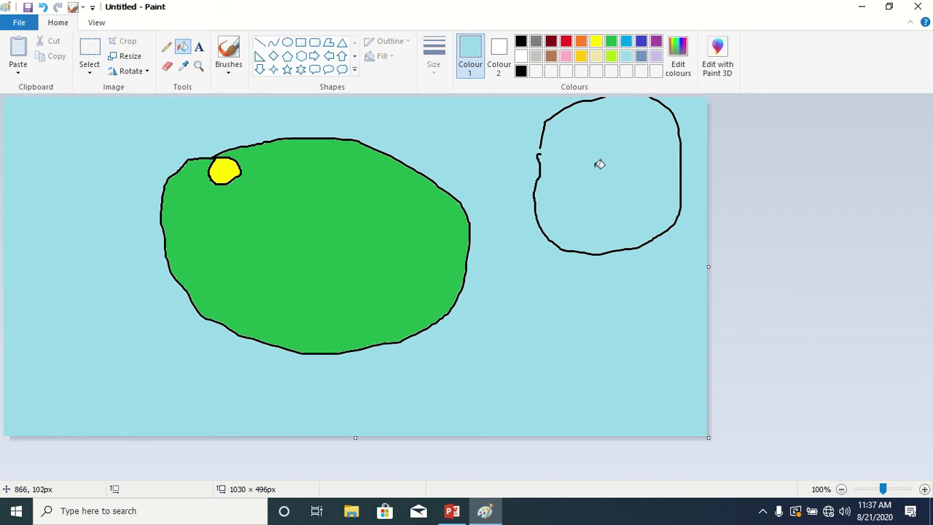
key("ctrl+z")
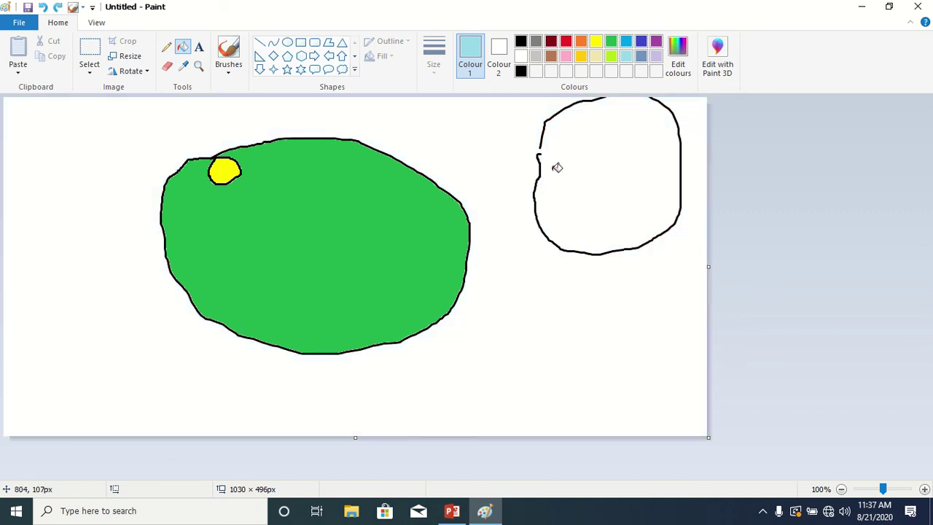
key("ctrl+z")
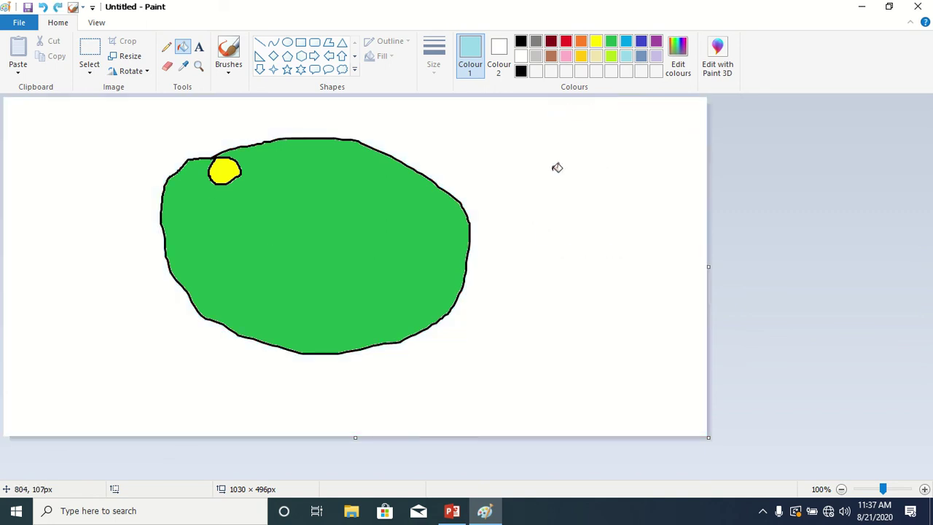
Step: Draw light turquoise figure eights on both sides of the oval, with the Crayon on its right and the Marker on its left
left_click(228, 73)
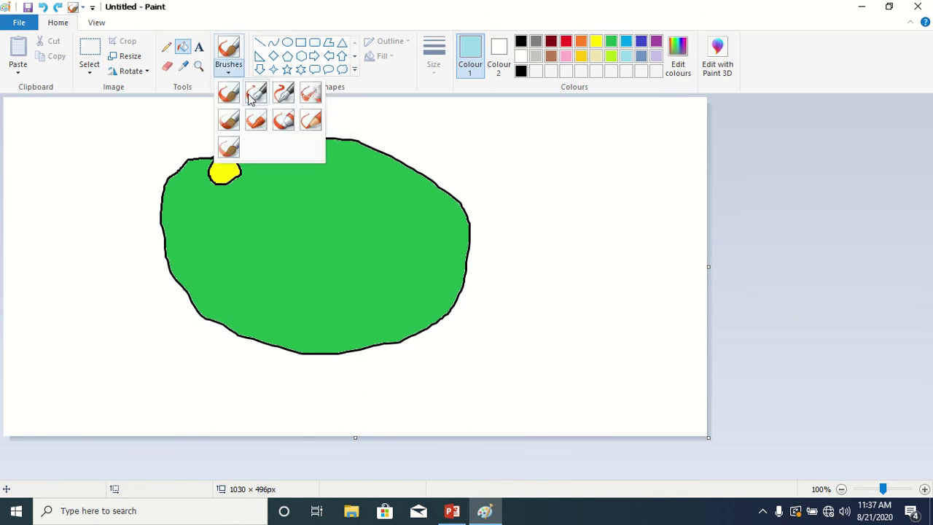
left_click(255, 120)
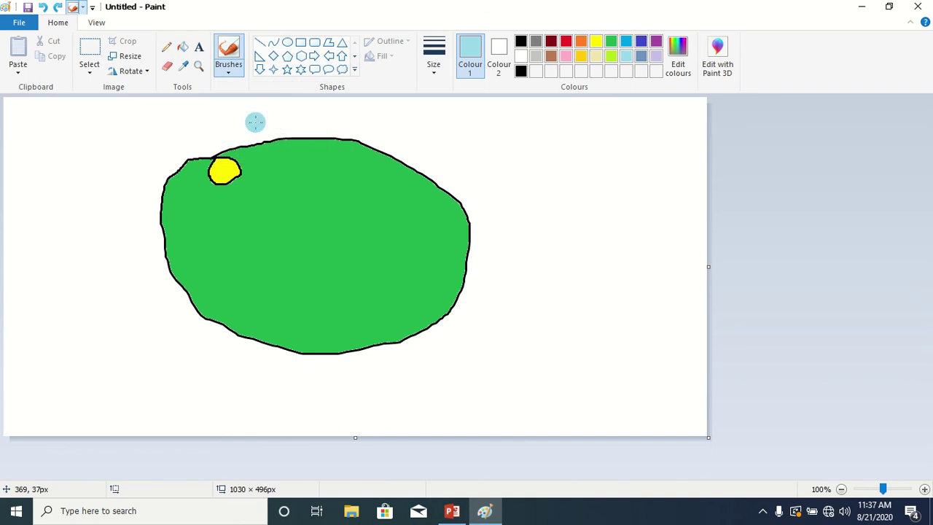
mouse_move(558, 205)
left_mouse_down()
mouse_move(626, 149)
mouse_move(639, 231)
mouse_move(589, 356)
mouse_move(656, 328)
mouse_move(525, 209)
mouse_move(552, 191)
left_mouse_up()
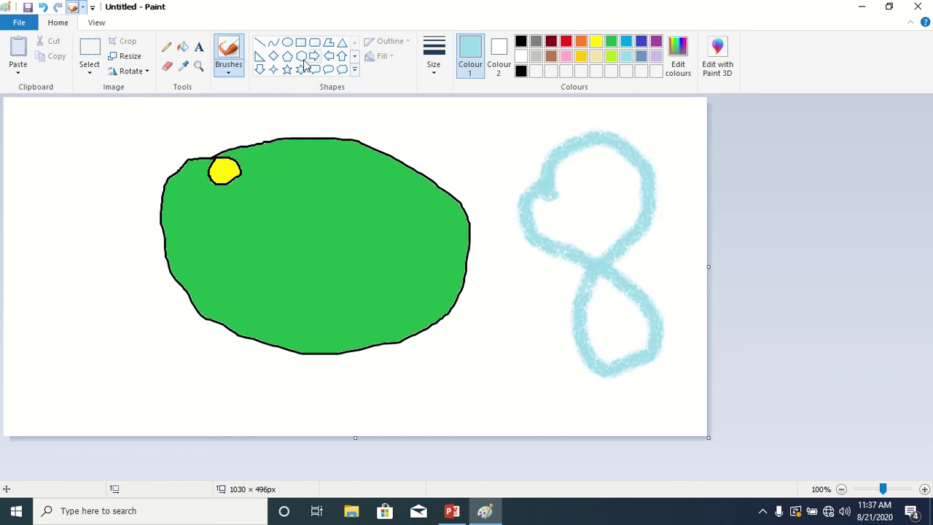
left_click(230, 70)
left_click(283, 120)
mouse_move(50, 156)
left_mouse_down()
mouse_move(118, 147)
mouse_move(73, 262)
mouse_move(132, 329)
mouse_move(88, 231)
mouse_move(86, 178)
left_mouse_up()
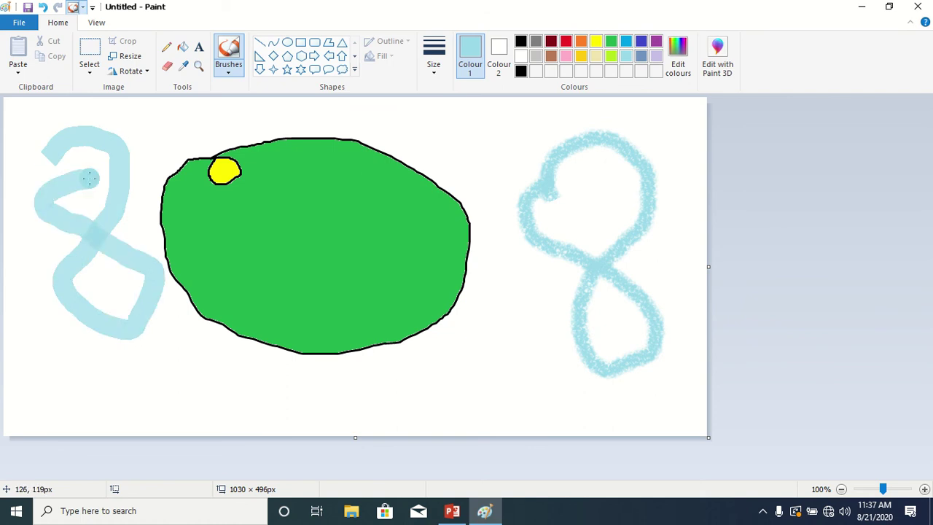
Step: Paint a figure eight below the crayon one with the Watercolour brush, and scribble above it with Calligraphy brush 2
left_click(231, 70)
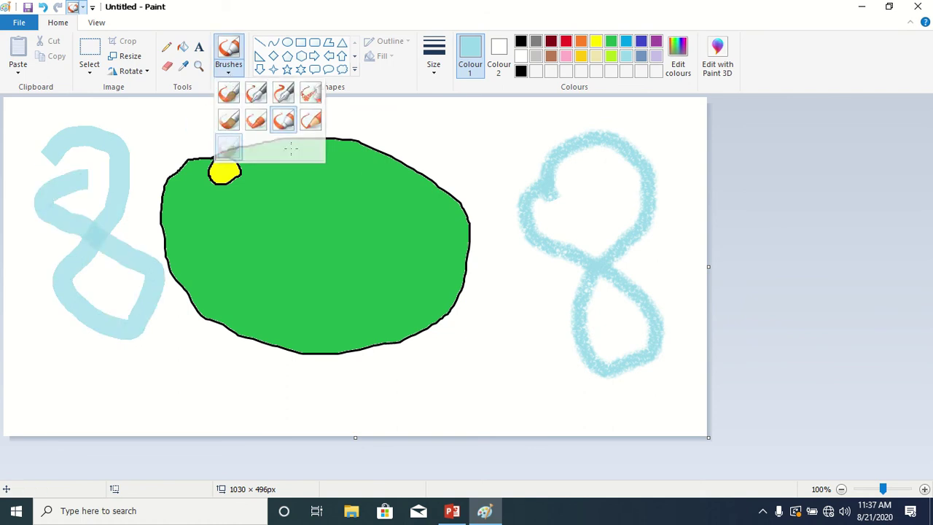
left_click(228, 146)
mouse_move(501, 306)
left_mouse_down()
mouse_move(500, 246)
mouse_move(502, 346)
mouse_move(565, 350)
left_mouse_up()
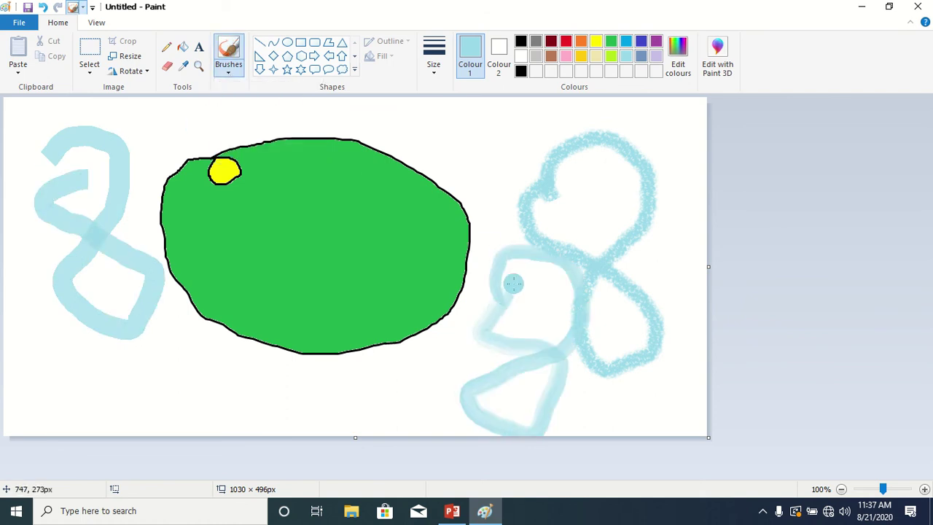
left_click(228, 72)
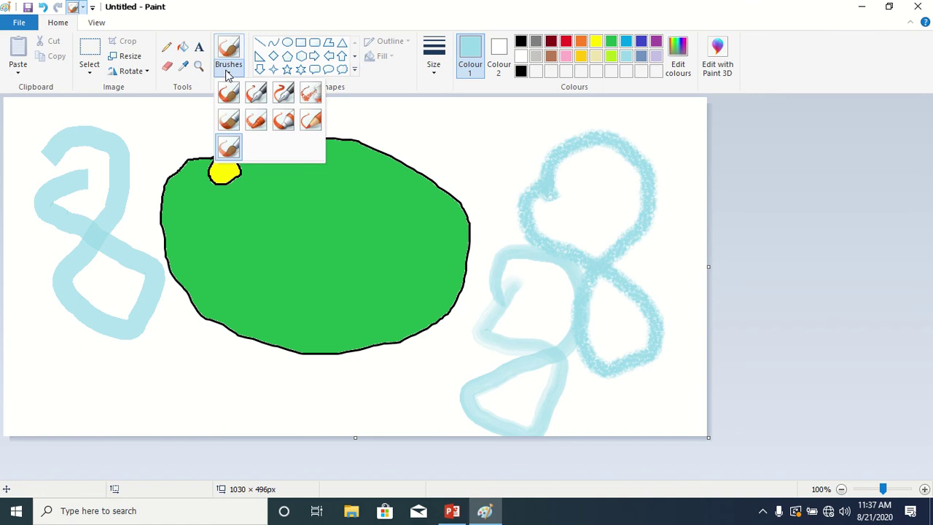
left_click(284, 98)
mouse_move(439, 138)
left_mouse_down()
mouse_move(468, 175)
mouse_move(520, 177)
mouse_move(477, 147)
mouse_move(539, 123)
mouse_move(532, 160)
mouse_move(538, 134)
mouse_move(392, 129)
left_mouse_up()
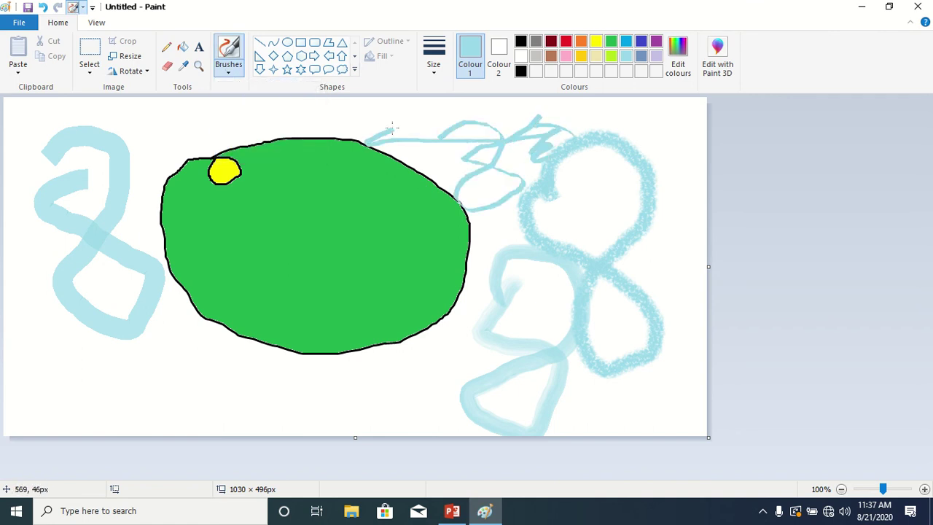
Step: Select the Oil brush, and with the Eraser wipe streaks across the green oval and the marker figure eight
left_click(228, 69)
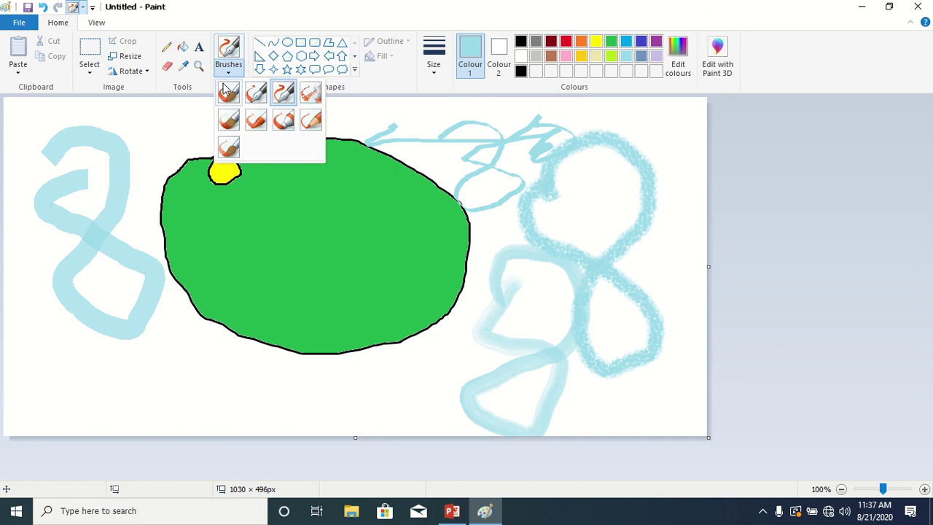
left_click(229, 119)
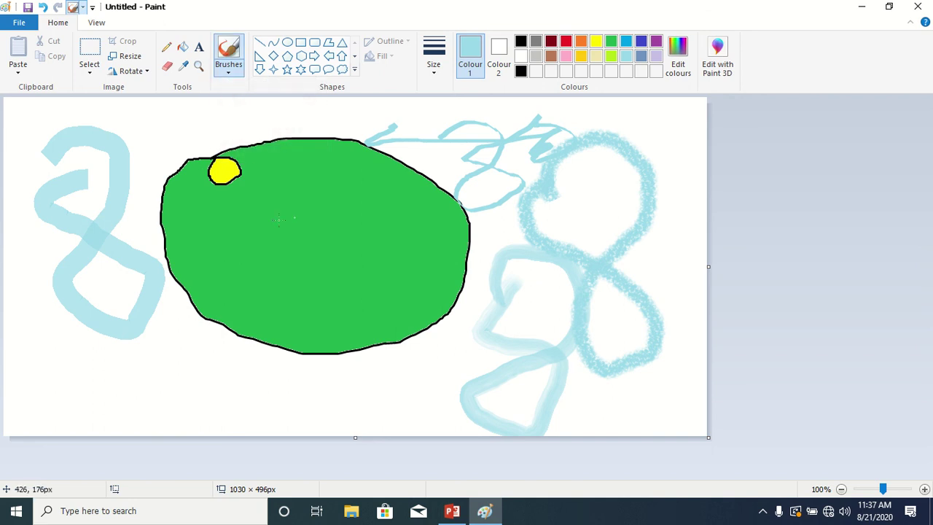
left_click(166, 67)
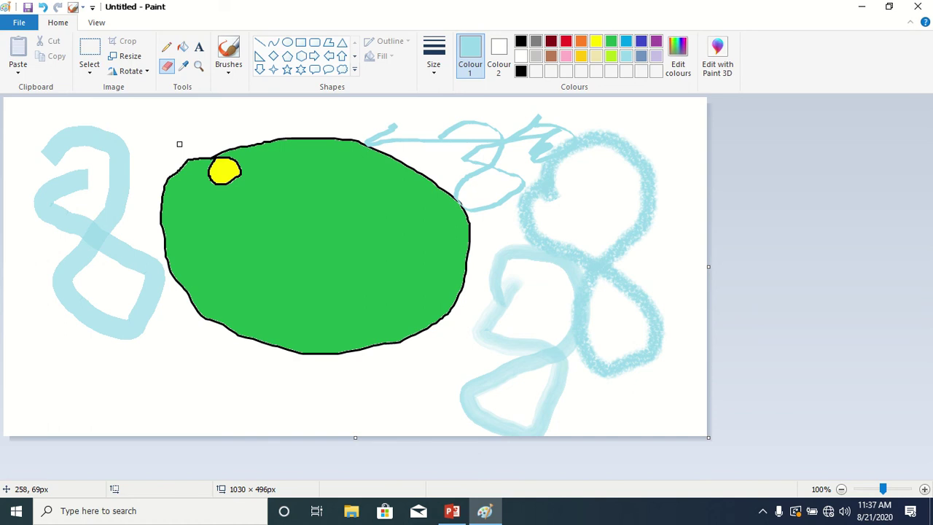
mouse_move(179, 144)
left_mouse_down()
mouse_move(245, 192)
mouse_move(367, 218)
mouse_move(422, 179)
mouse_move(198, 273)
mouse_move(423, 150)
mouse_move(196, 290)
mouse_move(430, 264)
mouse_move(91, 328)
mouse_move(192, 253)
mouse_move(281, 221)
mouse_move(349, 153)
mouse_move(78, 240)
mouse_move(72, 222)
mouse_move(35, 235)
mouse_move(177, 213)
mouse_move(69, 231)
mouse_move(45, 206)
mouse_move(163, 140)
mouse_move(129, 160)
mouse_move(84, 163)
mouse_move(104, 144)
left_mouse_up()
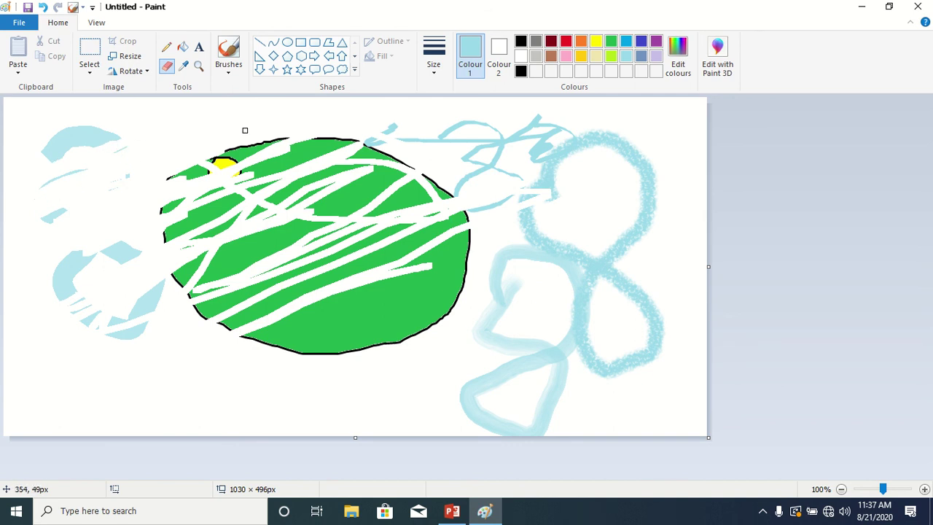
Step: Scribble in black with the Pencil over the partly erased marker figure eight
left_click(167, 49)
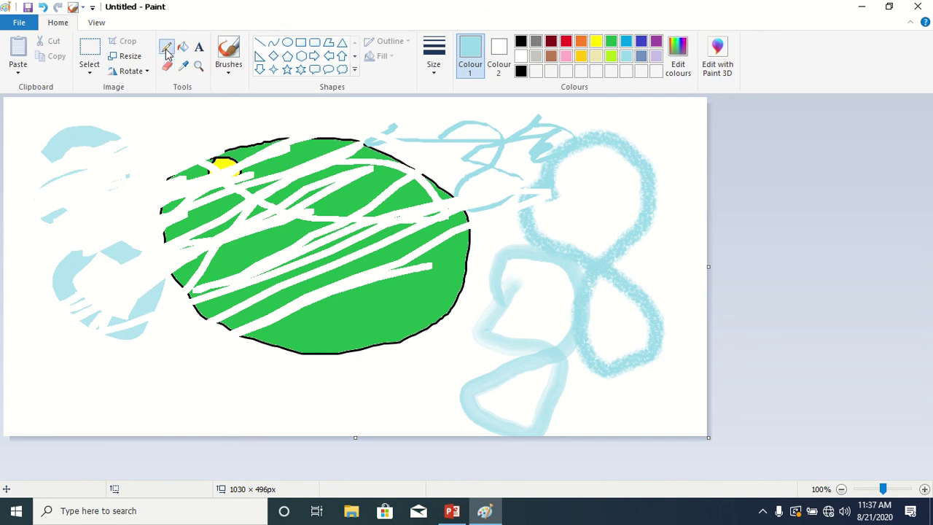
left_click(522, 42)
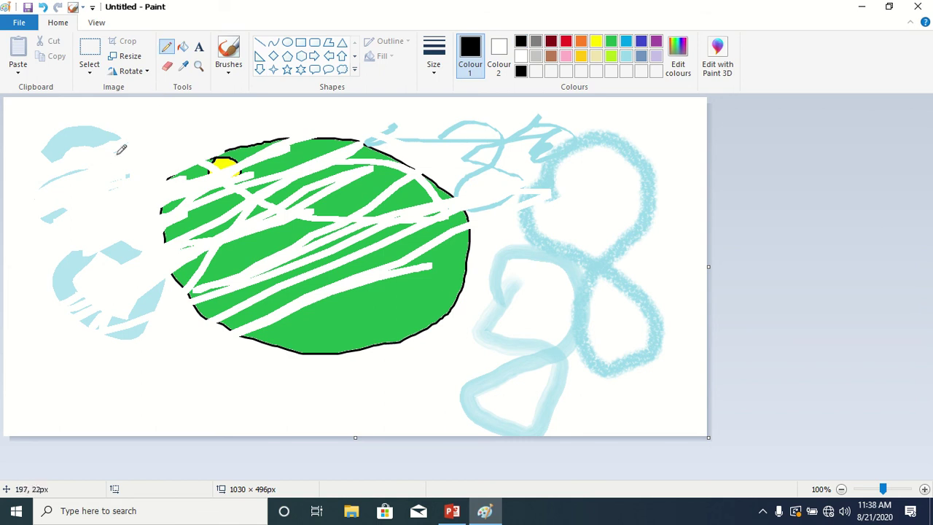
mouse_move(115, 156)
left_mouse_down()
mouse_move(105, 206)
mouse_move(113, 160)
mouse_move(73, 219)
mouse_move(132, 153)
mouse_move(106, 300)
mouse_move(128, 310)
mouse_move(144, 204)
mouse_move(86, 224)
mouse_move(151, 165)
left_mouse_up()
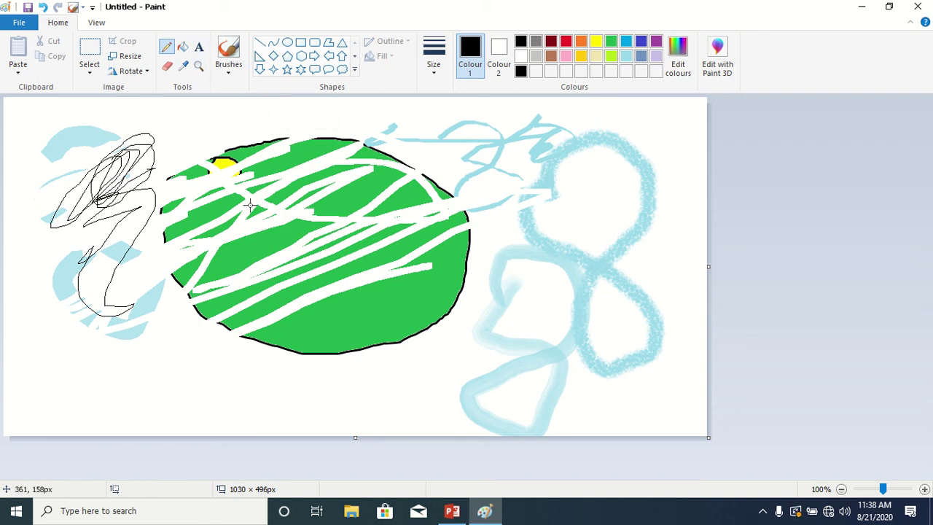
Step: Clear the whole canvas and add the text "fkjdoifjwoejfiojwefjoeifjwo" in its upper middle area
key("ctrl+a")
key("Delete")
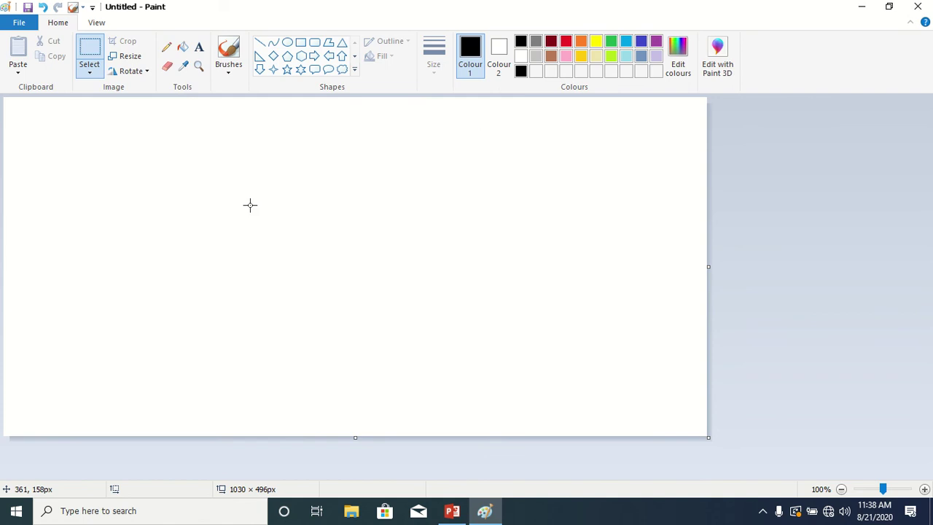
left_click(198, 46)
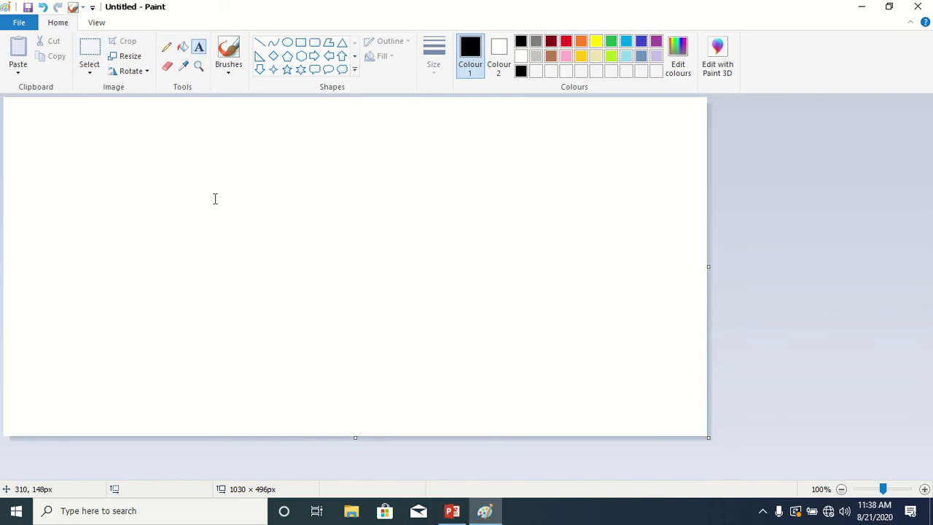
left_click(246, 170)
type("fkjdoifjwoejfiojwefjoeifjwo")
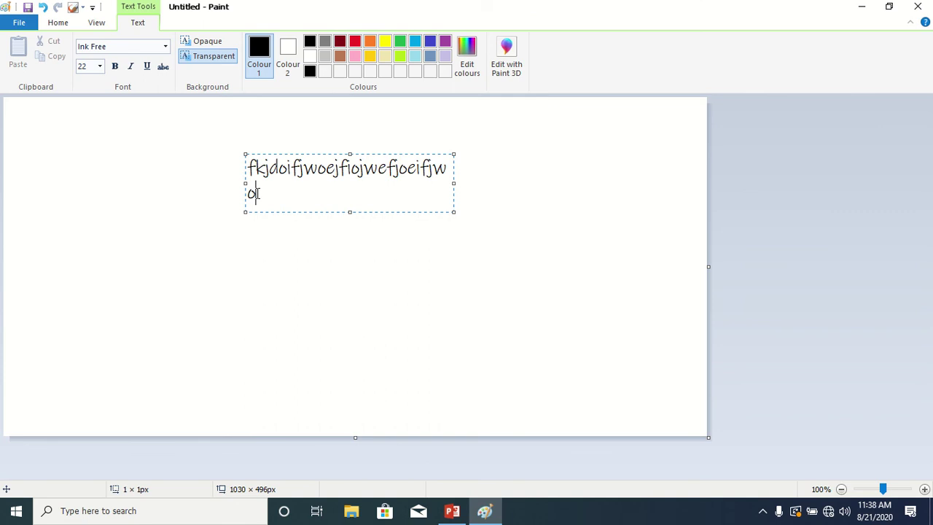
Step: Change the font of the whole text to Fixedsys and widen its text box to about 492 px so it fits on one line
left_click_drag(257, 193, 246, 167)
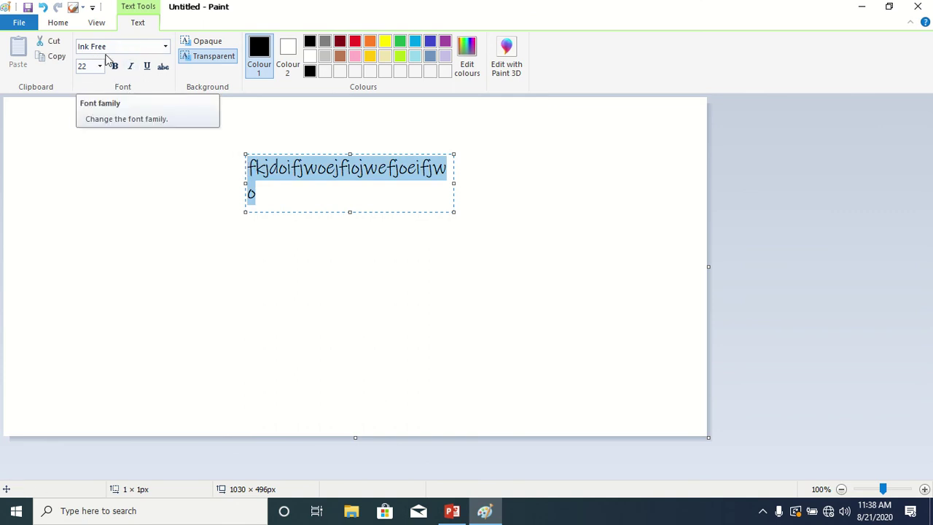
left_click(166, 48)
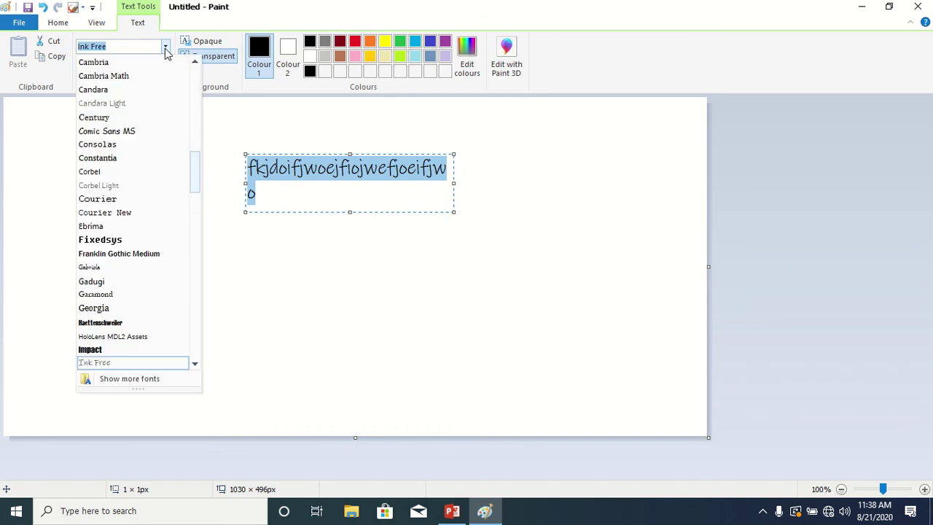
left_click(110, 241)
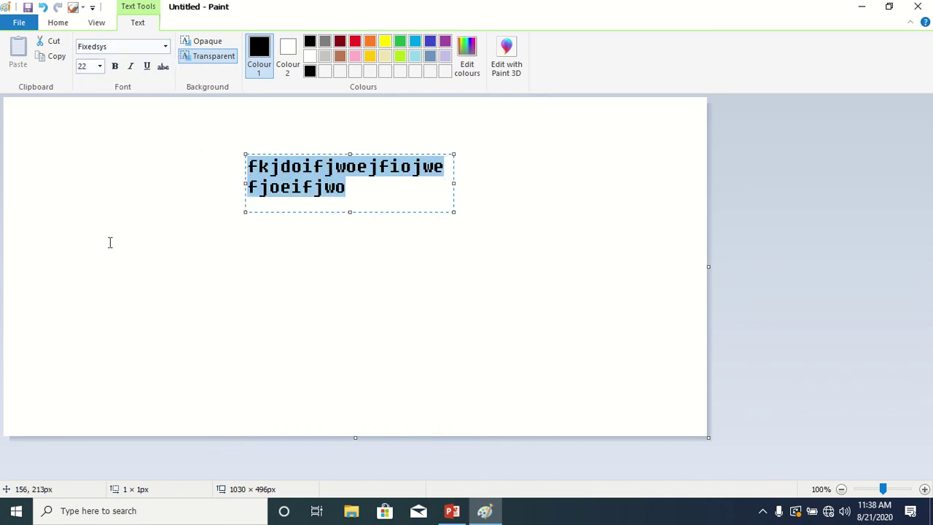
left_click(351, 186)
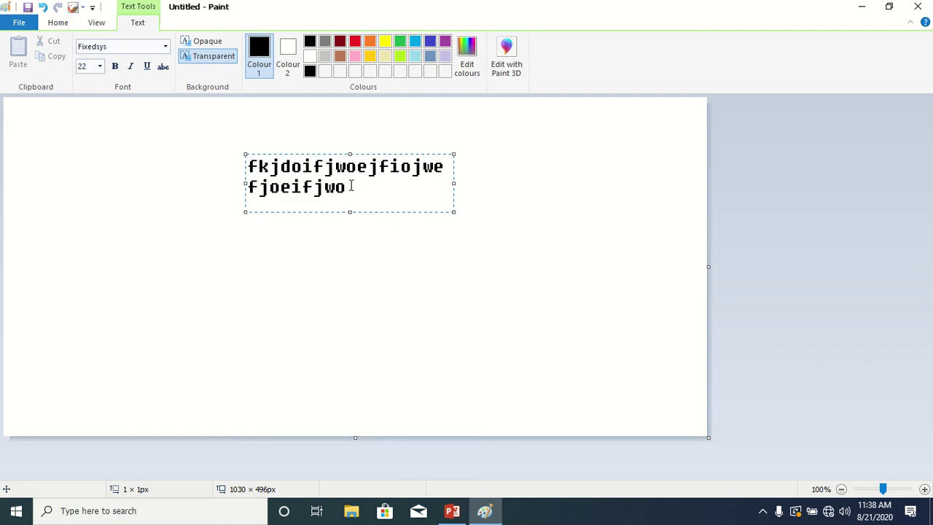
left_click_drag(453, 183, 579, 192)
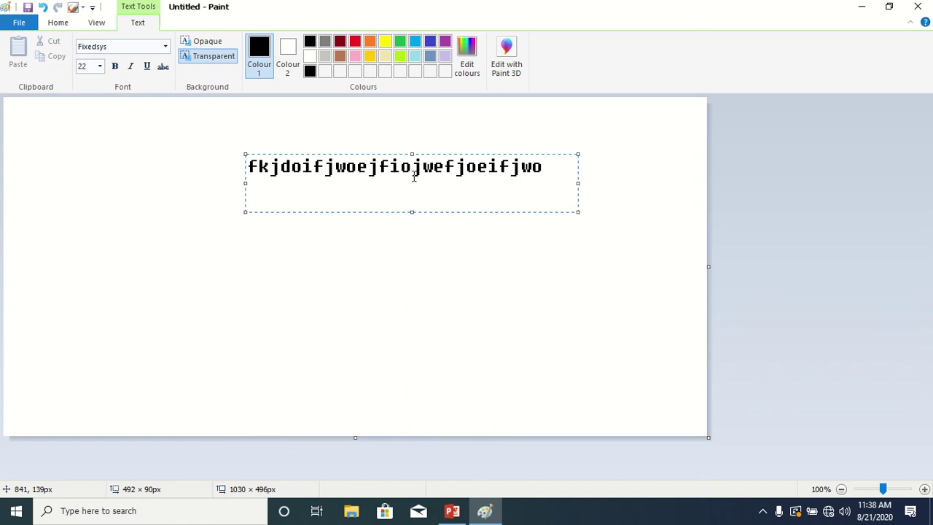
Step: Try underline and strikethrough in turn on the whole text, removing each format again
left_click_drag(549, 170, 246, 168)
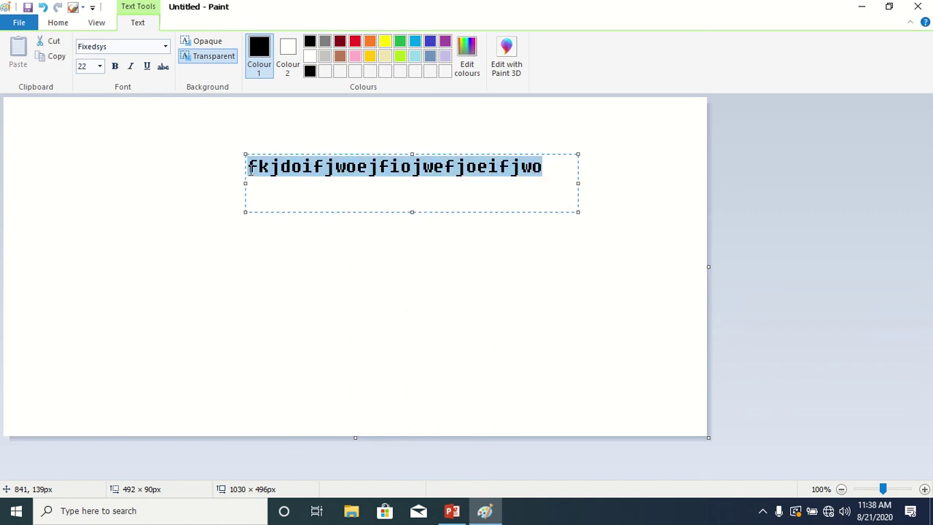
left_click(147, 67)
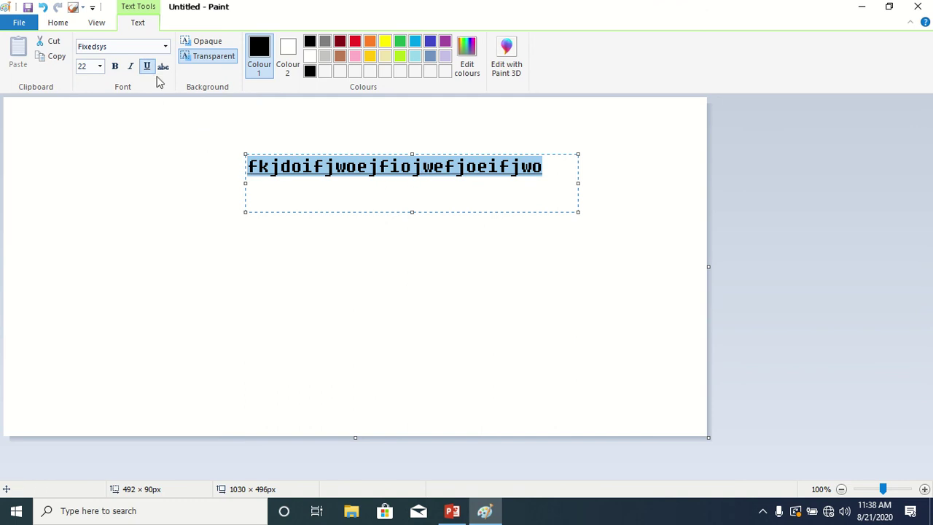
left_click(148, 67)
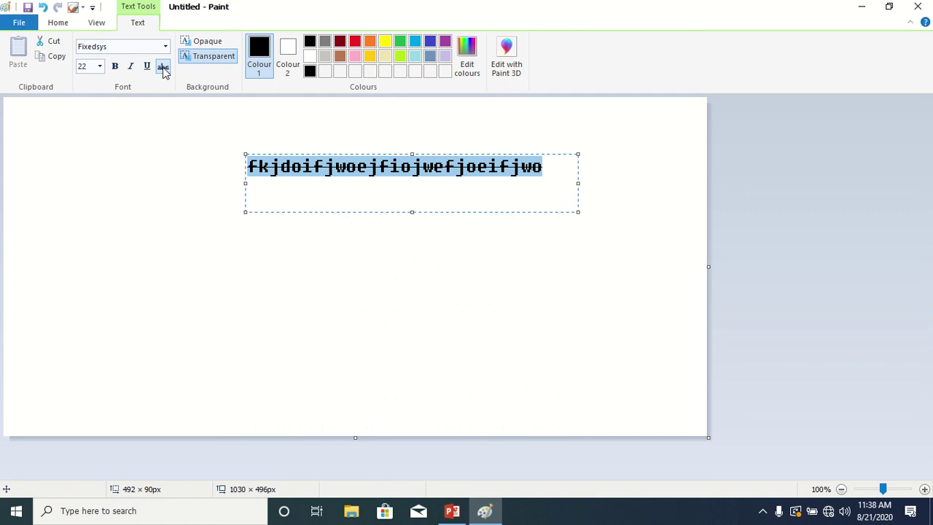
left_click(354, 182)
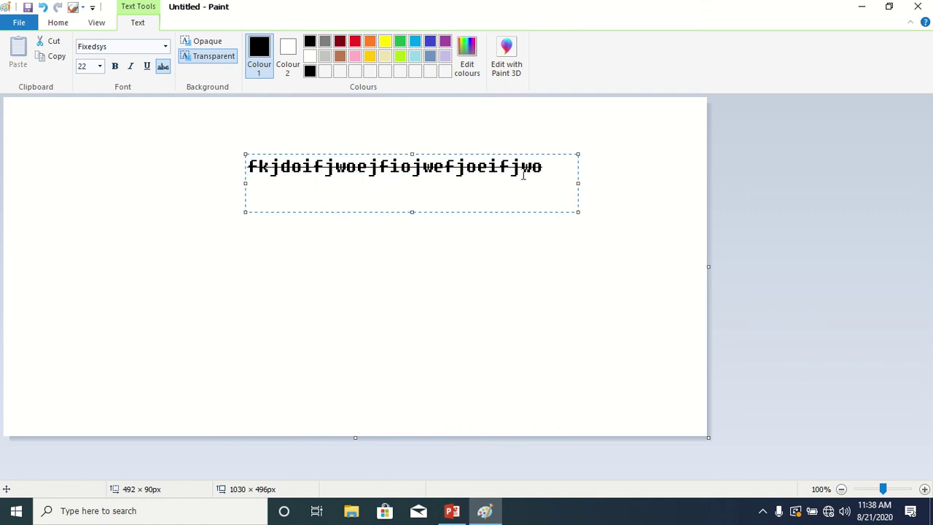
left_click_drag(548, 173, 236, 175)
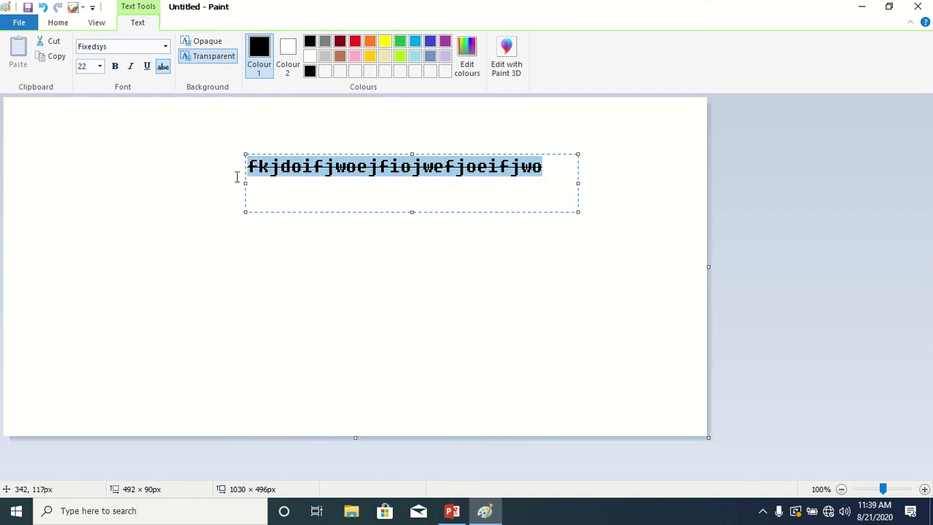
left_click(163, 67)
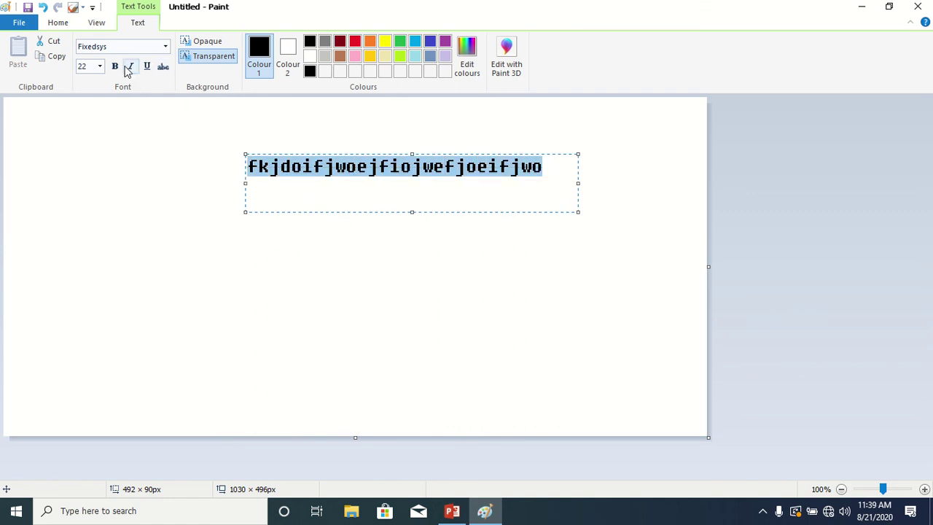
Step: Apply italics to the whole text and remove them again
left_click(128, 67)
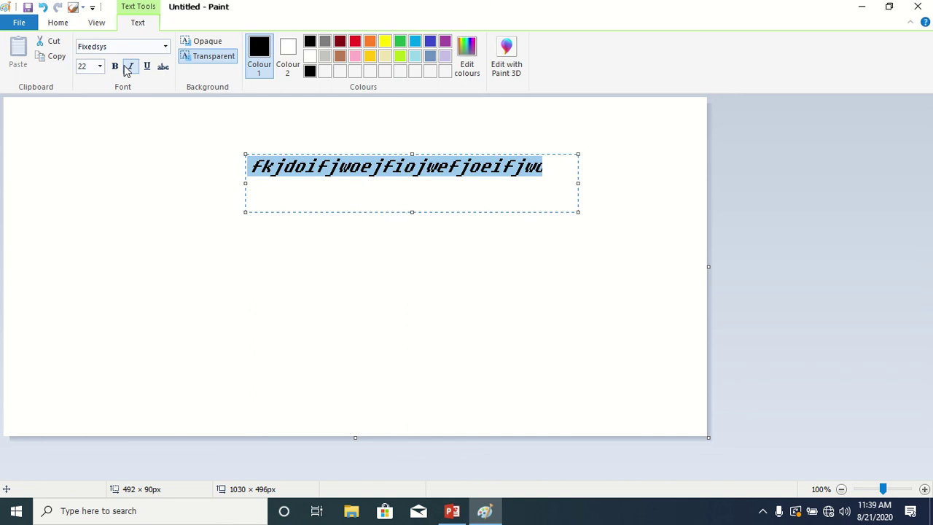
left_click(546, 180)
left_click_drag(553, 166, 240, 171)
left_click(129, 68)
left_click(408, 217)
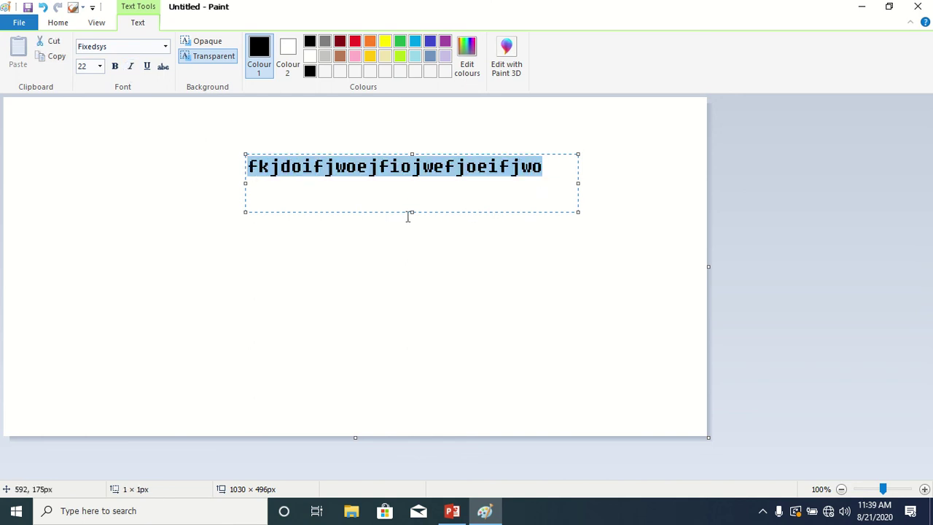
left_click(512, 172)
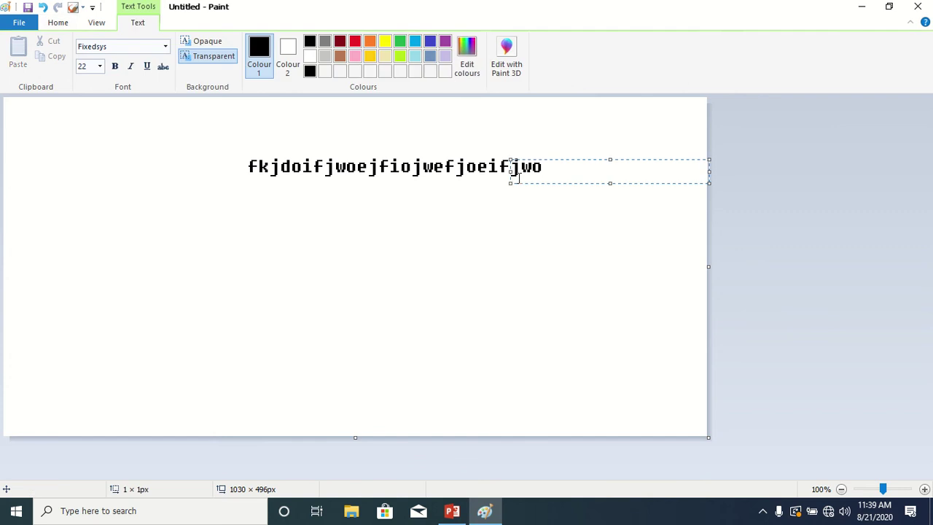
left_click(421, 179)
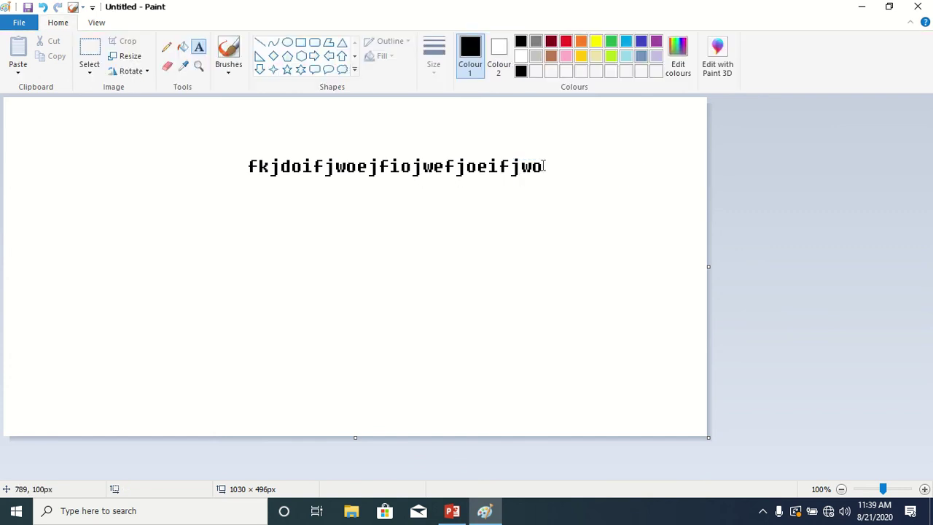
left_click_drag(543, 167, 386, 211)
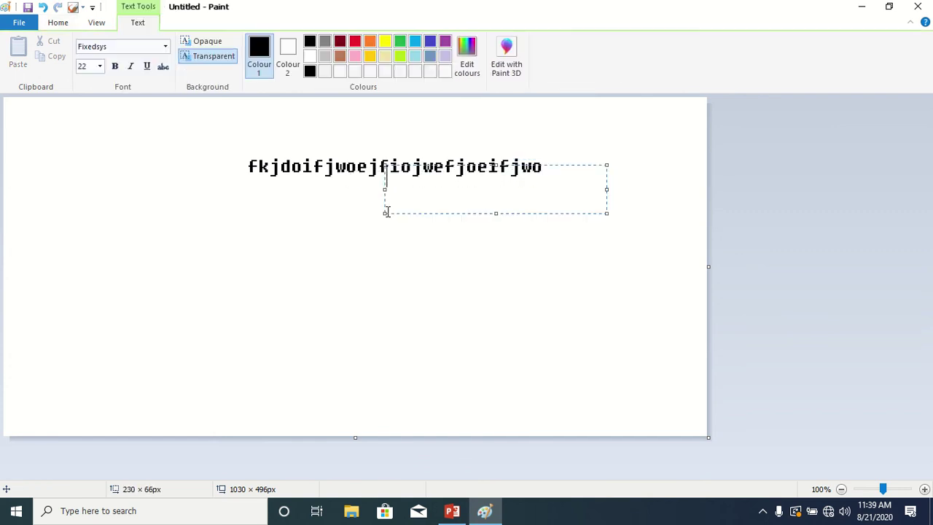
left_click_drag(462, 166, 309, 245)
left_click(527, 239)
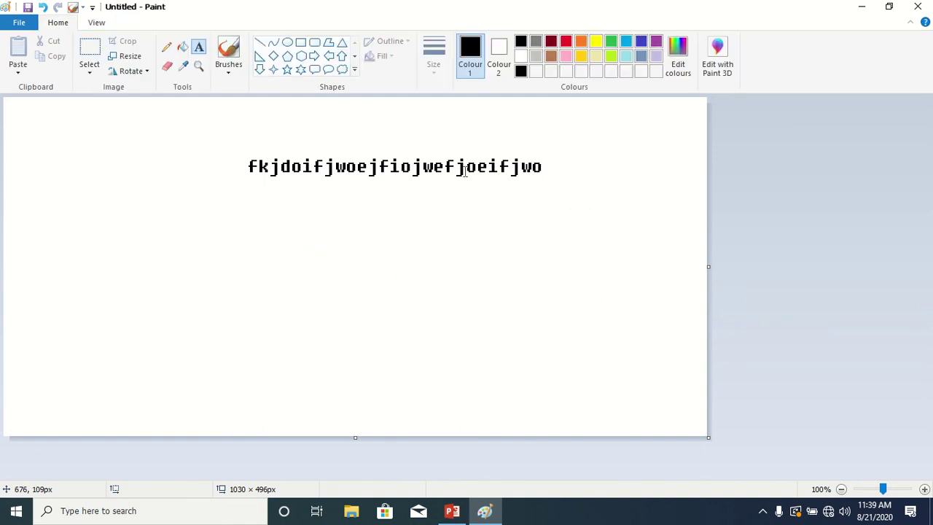
Step: Undo the placed text and draw a black oval outline about 149 × 115 px in the canvas's upper left area
key("ctrl+z")
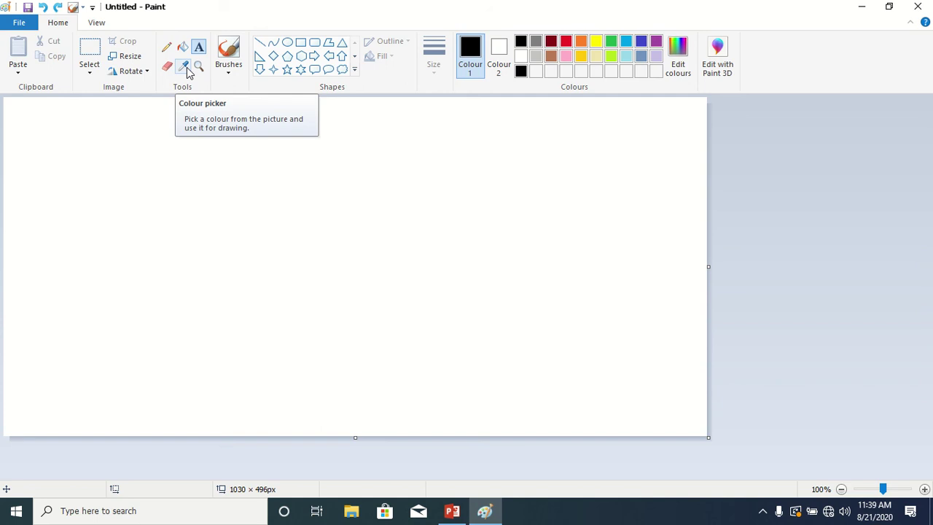
left_click(287, 44)
left_click_drag(154, 158, 257, 236)
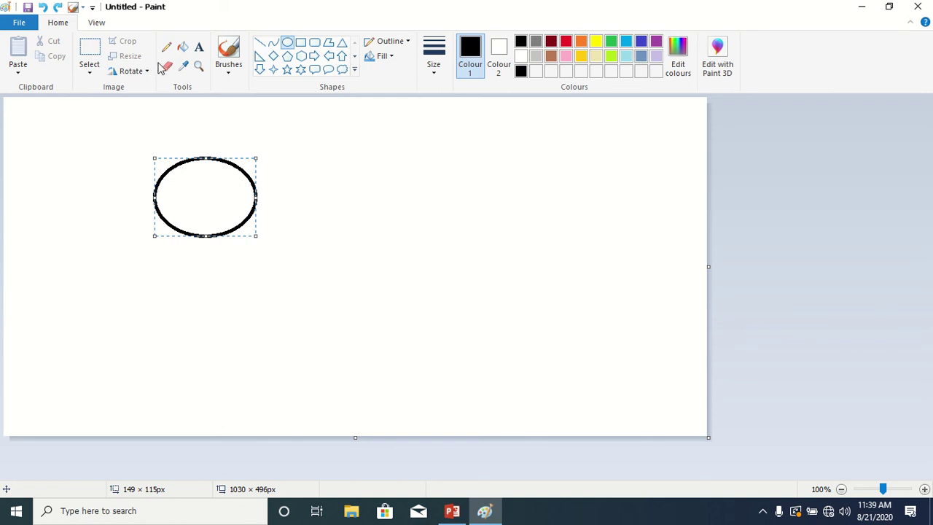
Step: Fill the inside of the black oval with green
left_click(183, 47)
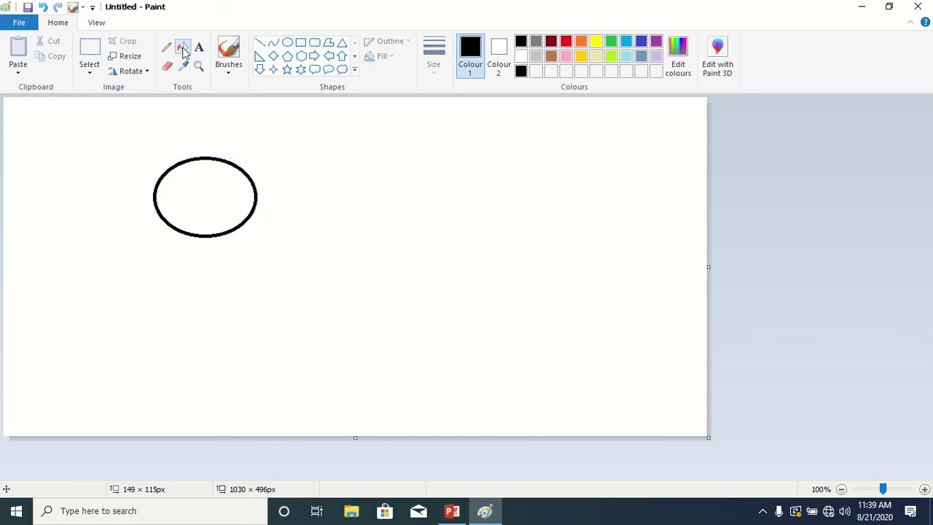
left_click(616, 46)
left_click(205, 201)
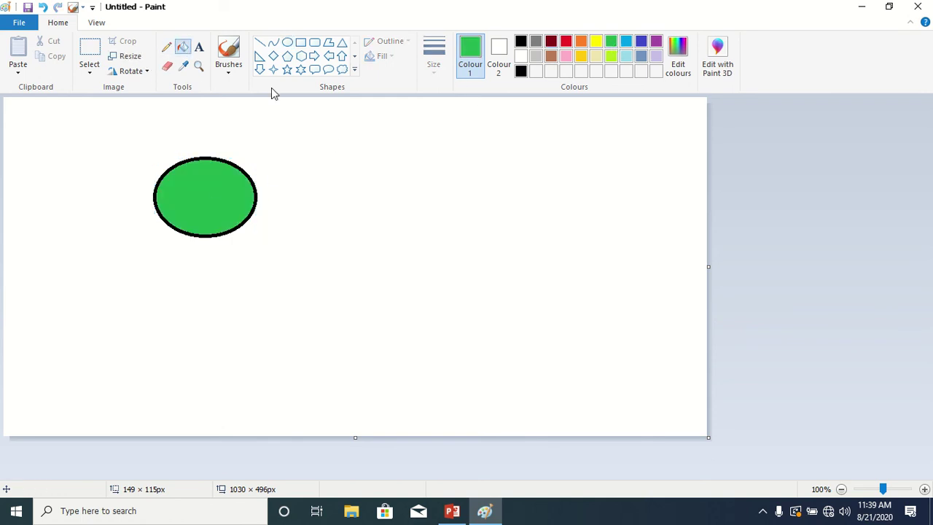
Step: Draw a second oval about 158 × 115 px to the right of the green one, with a black outline
left_click(287, 42)
left_click_drag(321, 162, 430, 241)
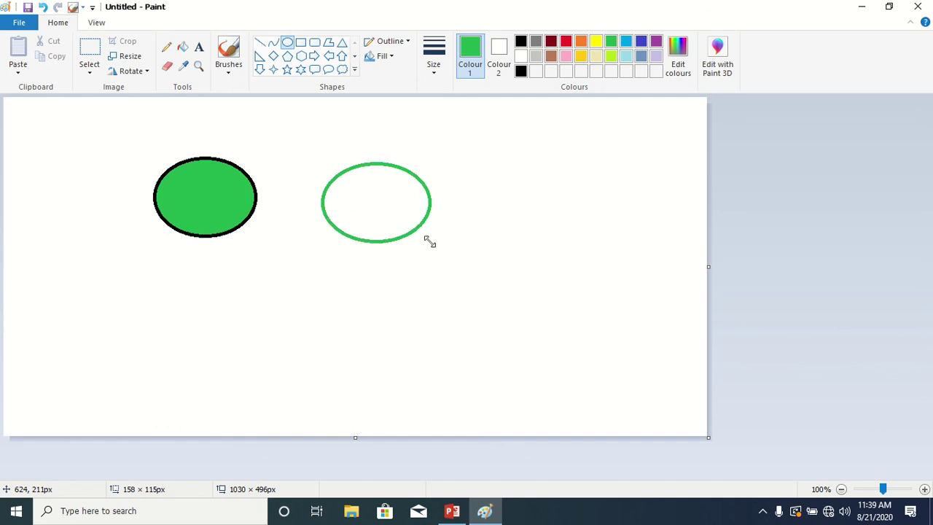
left_click(520, 41)
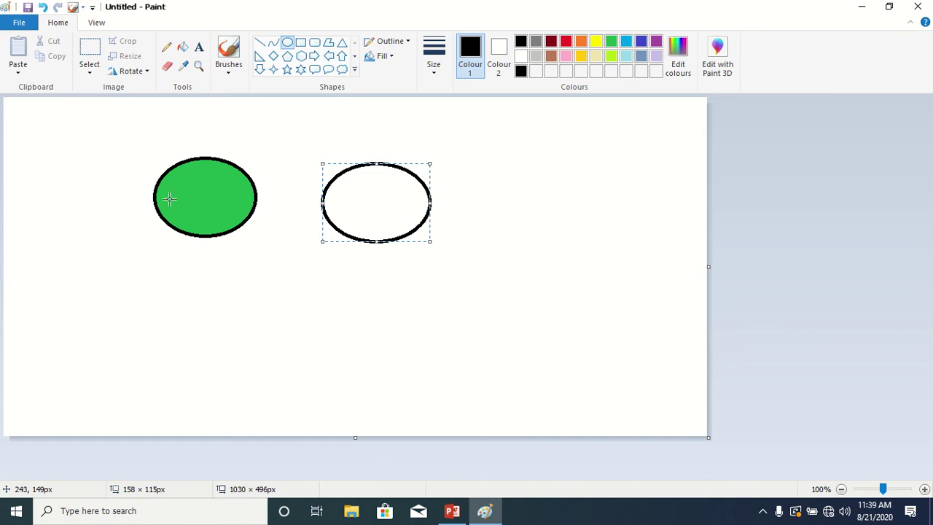
Step: Sample the green of the first oval with the Colour picker and fill the second oval with it
left_click(183, 67)
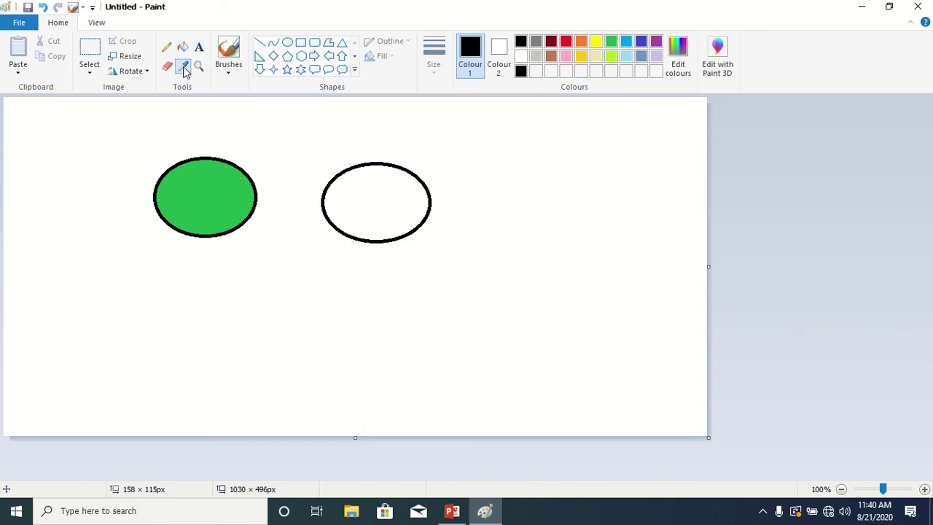
left_click(205, 183)
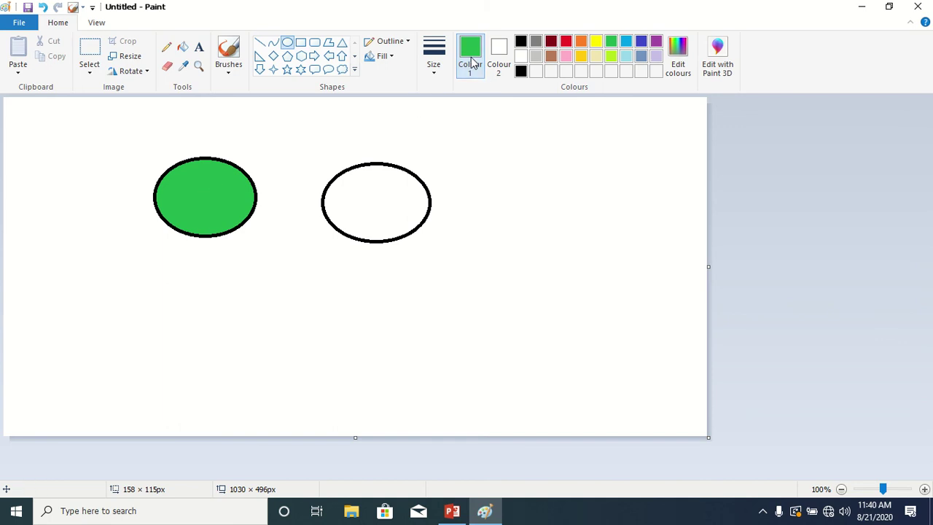
left_click(184, 49)
left_click(381, 200)
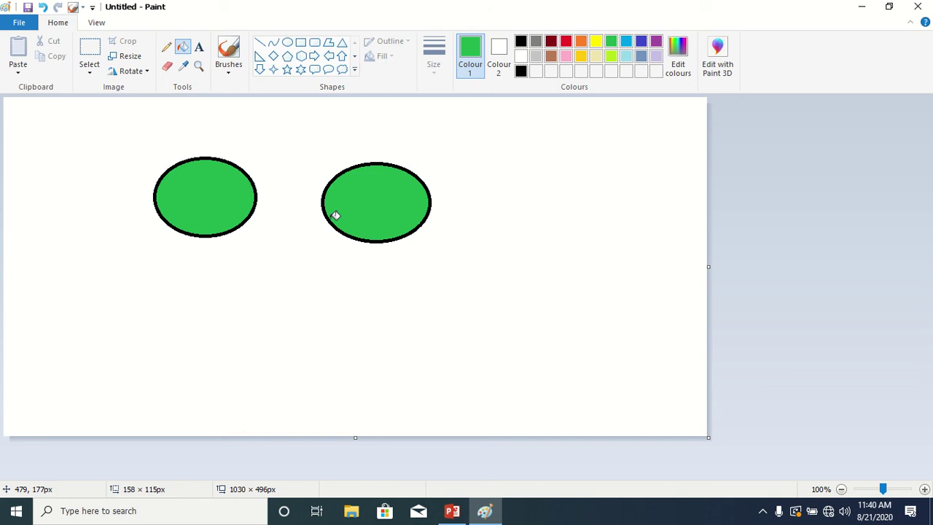
Step: Paint a large freehand figure-eight-like curve in green to the right of the ovals, using the brush at its thickest size
left_click(228, 51)
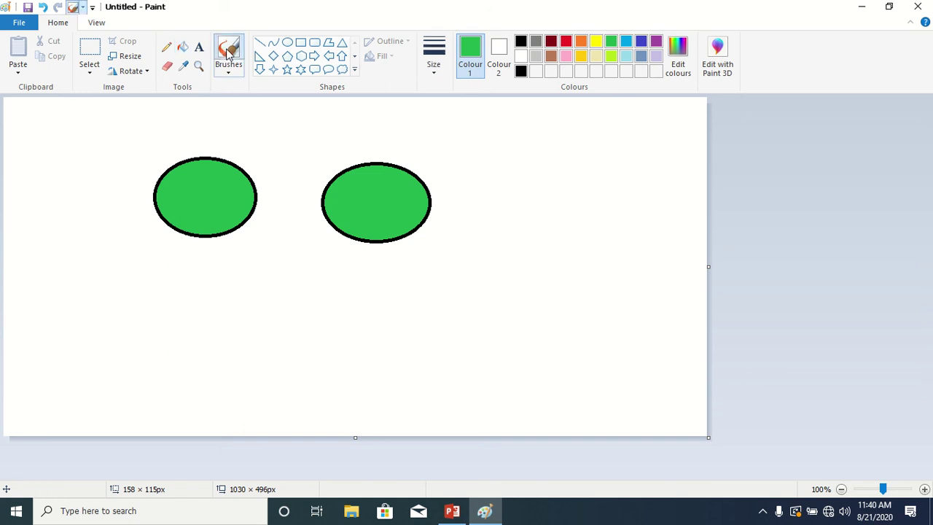
left_click(434, 73)
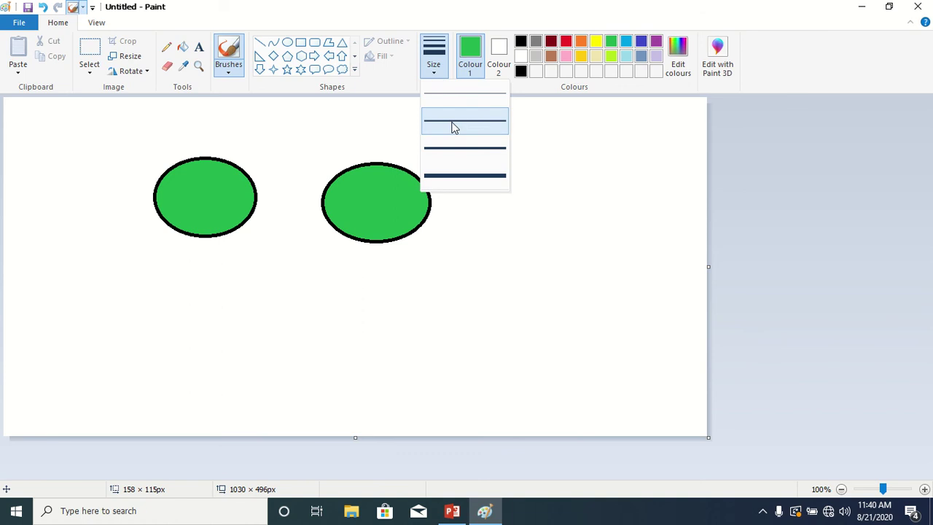
left_click(446, 176)
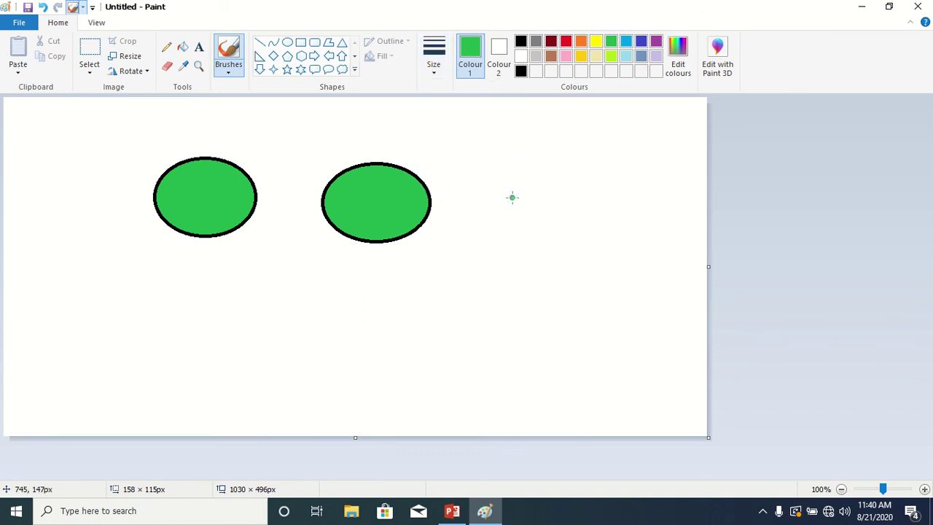
mouse_move(510, 196)
left_mouse_down()
mouse_move(516, 312)
mouse_move(478, 242)
left_mouse_up()
left_click_drag(557, 198, 575, 194)
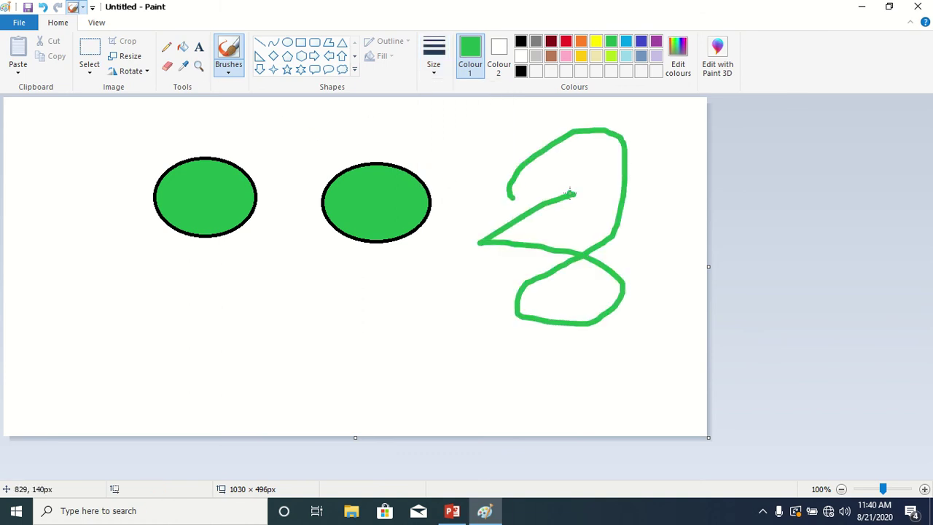
Step: Paint two short green curves above the second oval, one at the second-thickest brush size and one at the second-thinnest
left_click(434, 64)
left_click(446, 148)
mouse_move(424, 136)
left_mouse_down()
mouse_move(466, 120)
mouse_move(478, 164)
left_mouse_up()
left_click(433, 64)
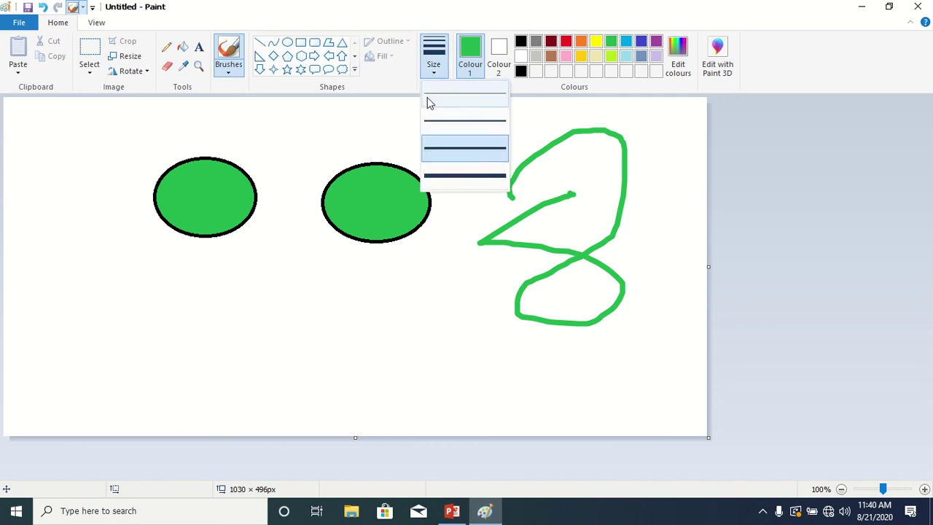
left_click(425, 118)
left_click_drag(424, 118, 373, 145)
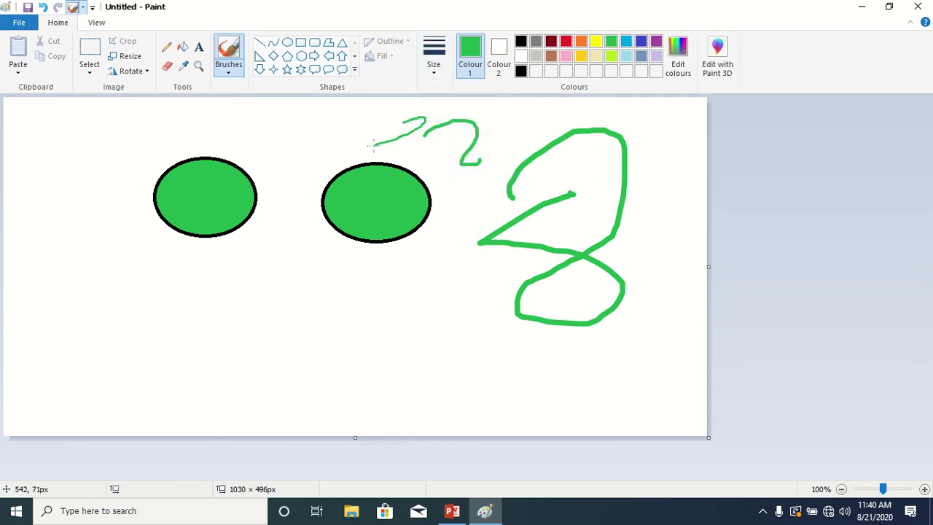
Step: Paint a looping green stroke at the thinnest brush size beside the second oval, and set the brush to the second-thinnest size
left_click(433, 64)
left_click(438, 92)
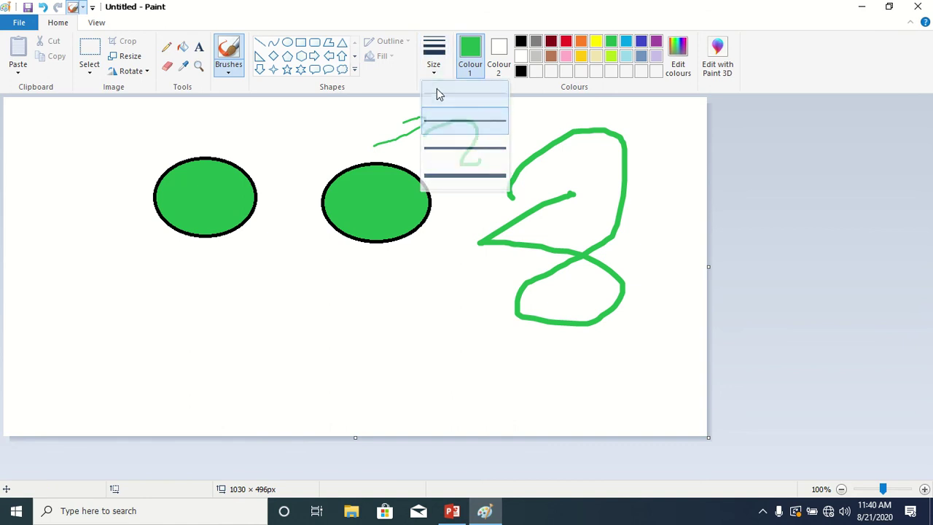
left_click_drag(459, 192, 502, 202)
mouse_move(463, 233)
left_mouse_down()
mouse_move(456, 283)
mouse_move(458, 220)
left_mouse_up()
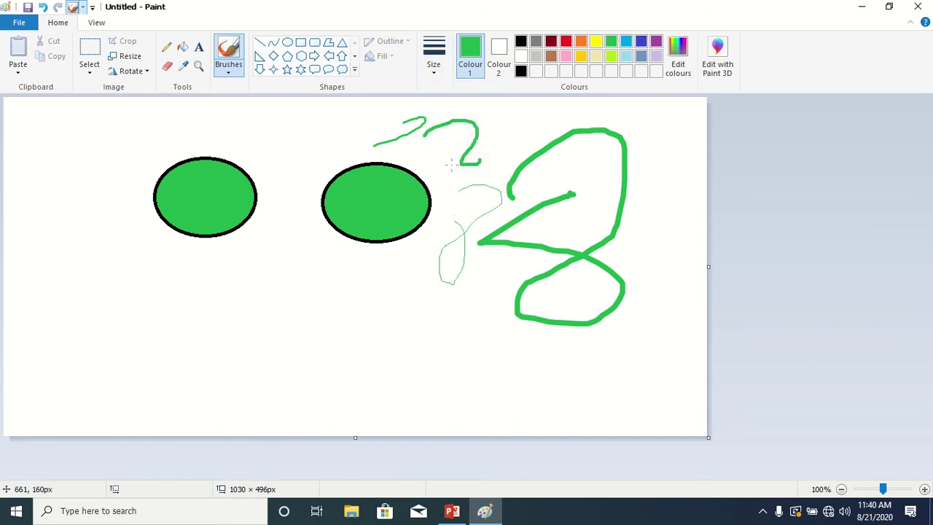
left_click(437, 73)
left_click(441, 120)
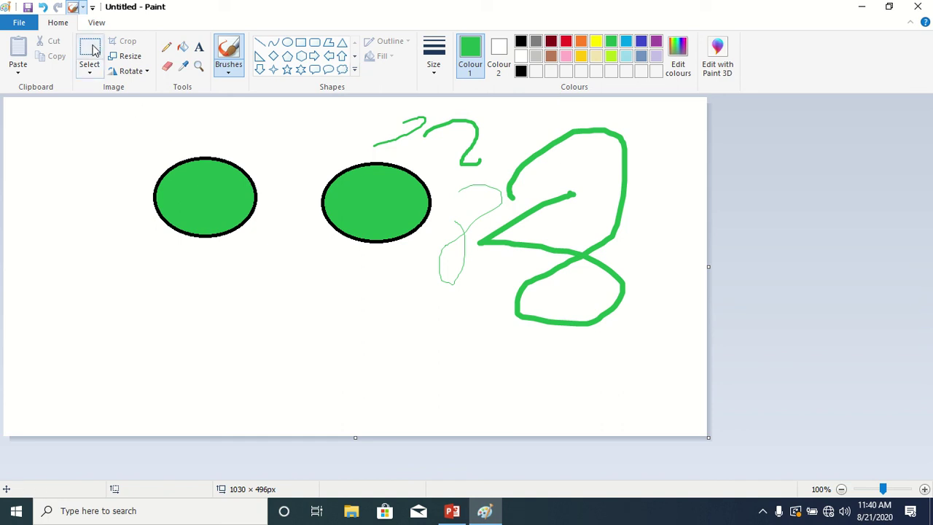
Step: Select the first oval with a rectangular selection of about 215 × 172 px and move it to the canvas's lower-left corner
left_click(90, 69)
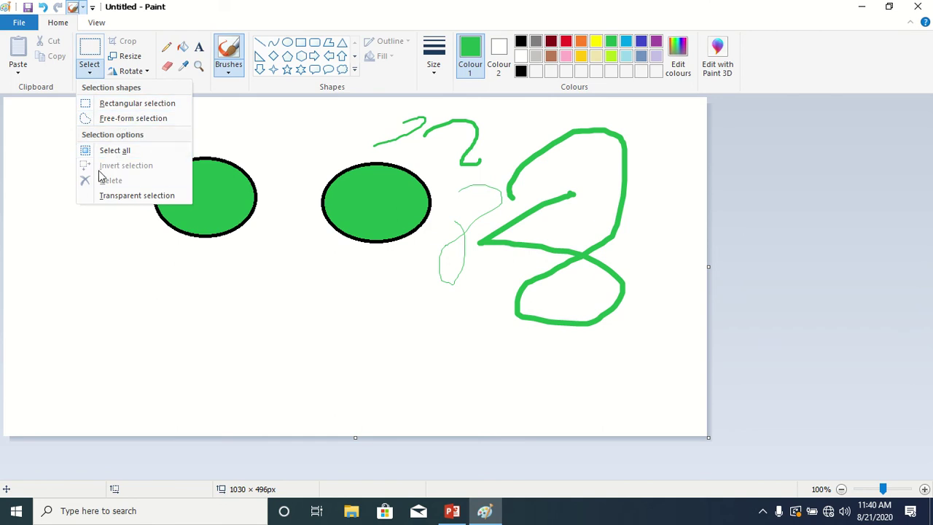
left_click(116, 108)
left_click_drag(133, 140, 277, 256)
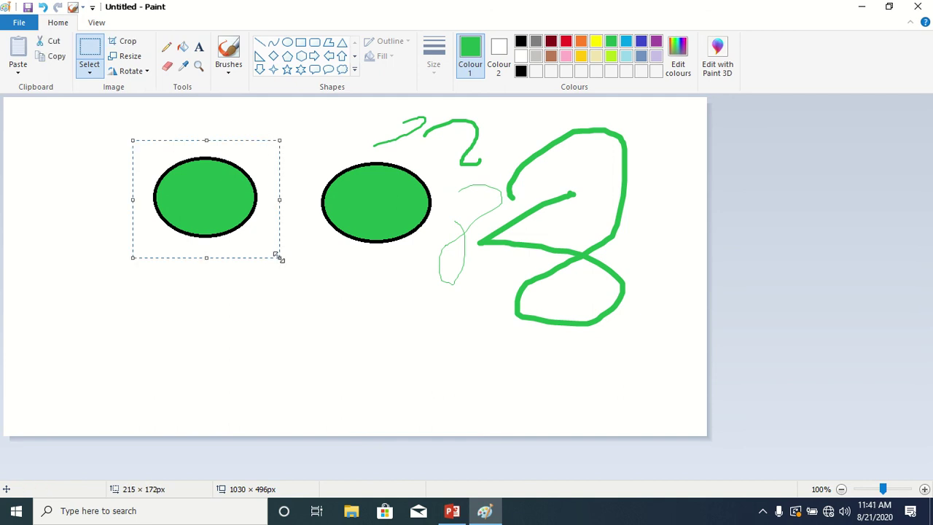
left_click(211, 199)
left_click_drag(211, 198, 75, 354)
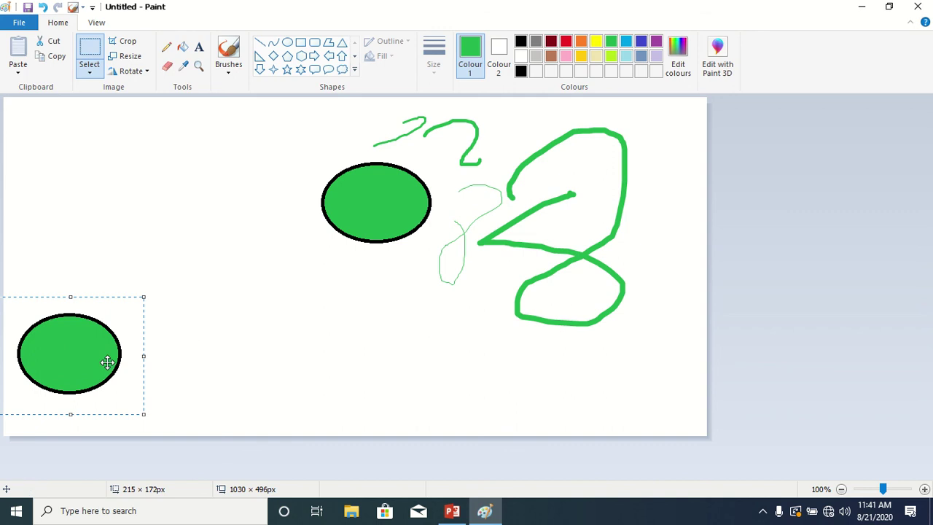
left_click(69, 348)
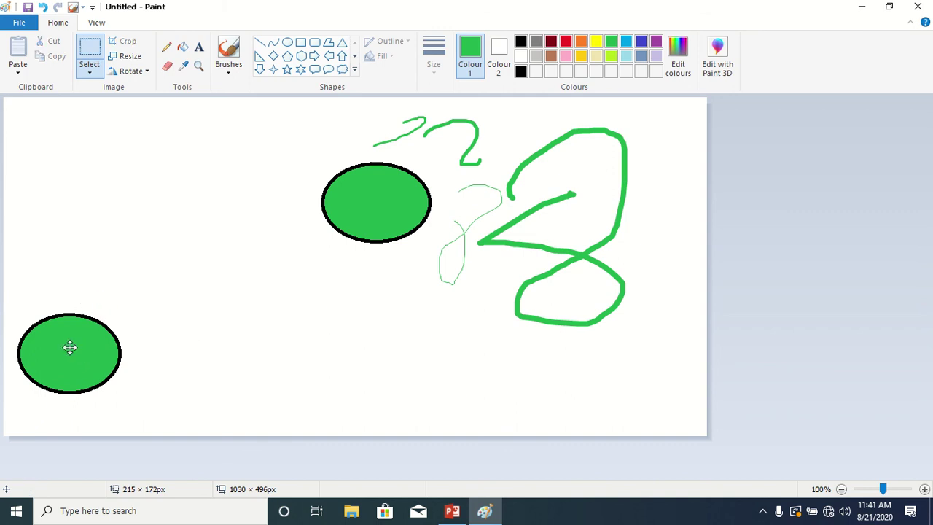
left_click(216, 335)
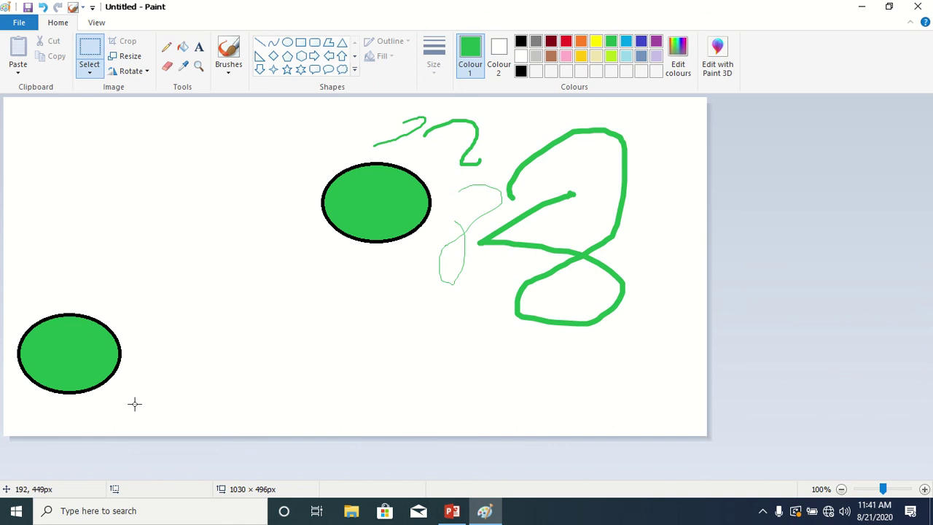
Step: Reselect the moved oval, place it in the canvas's upper-left corner and stretch the selection to about 208 × 173 px
left_click_drag(134, 402, 7, 295)
left_click_drag(46, 357, 56, 164)
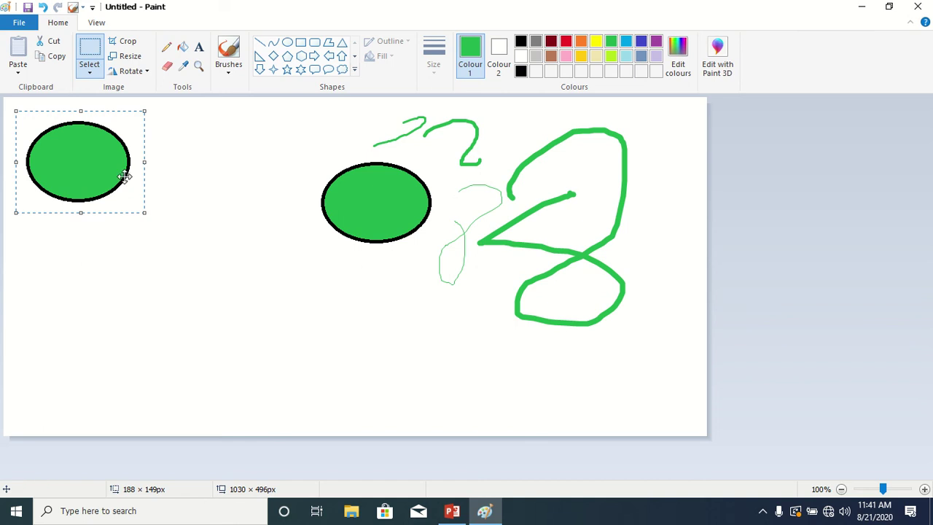
left_click_drag(98, 156, 100, 161)
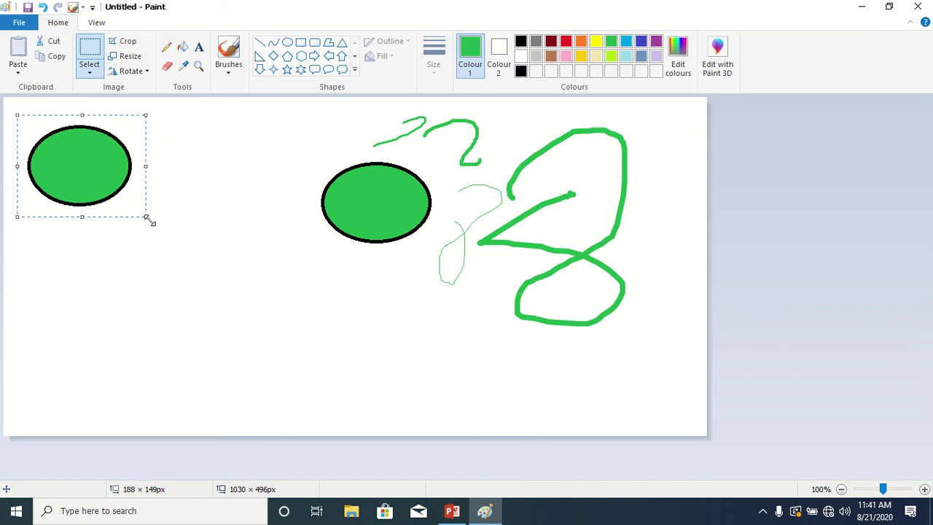
left_click_drag(147, 217, 164, 231)
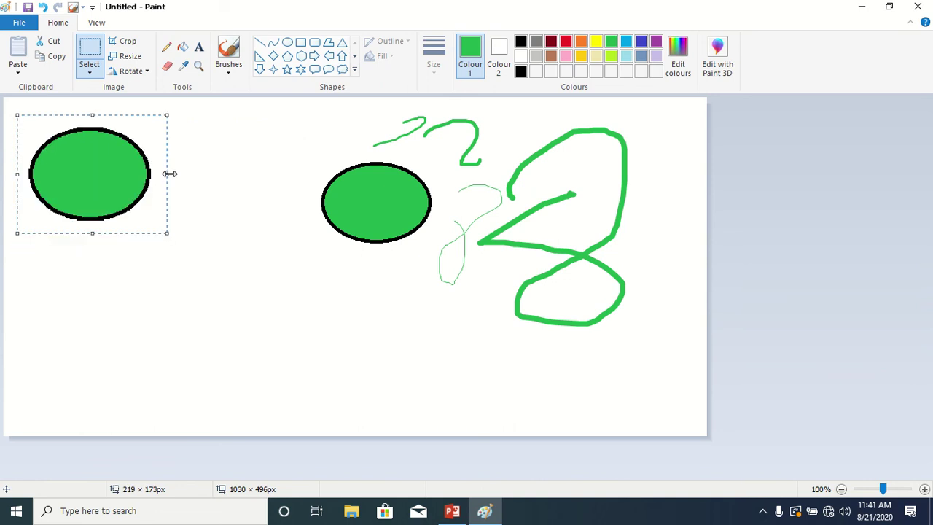
mouse_move(168, 174)
left_mouse_down()
mouse_move(230, 174)
mouse_move(160, 174)
left_mouse_up()
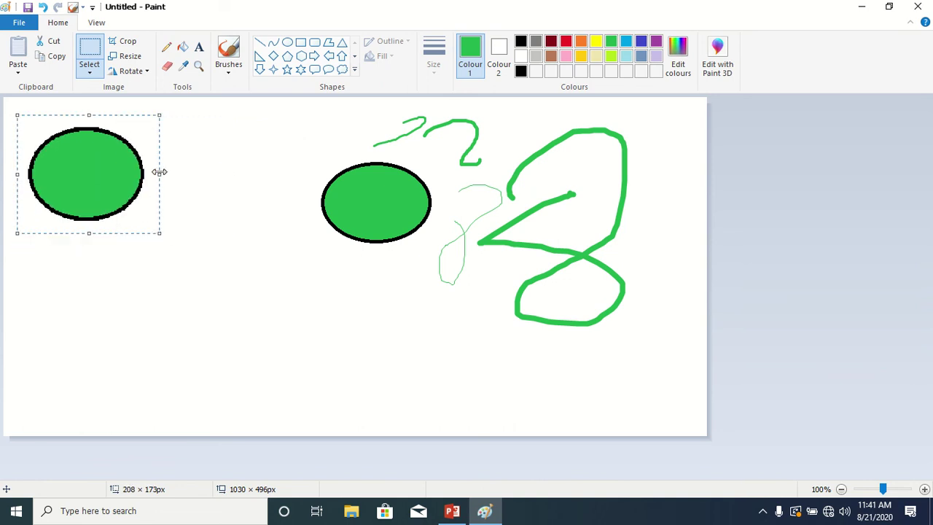
left_click(108, 265)
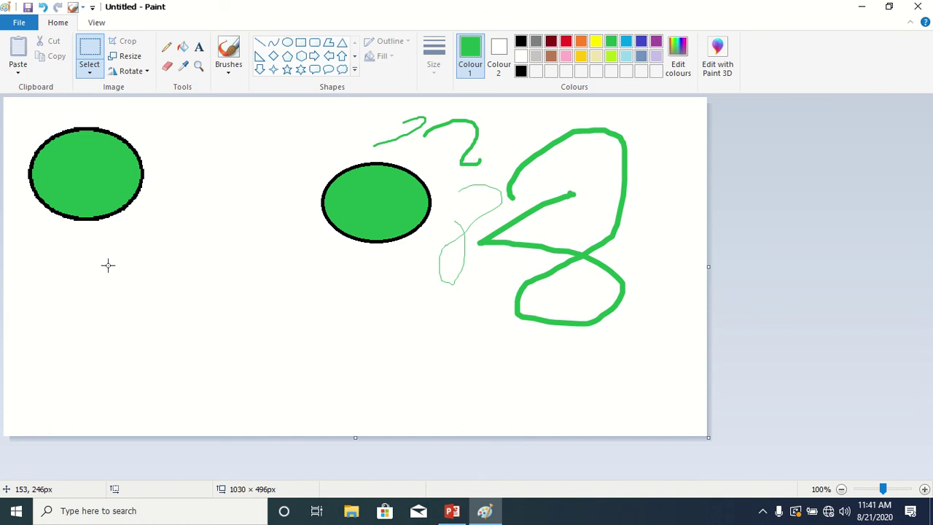
left_click(125, 56)
left_click_drag(122, 73, 234, 44)
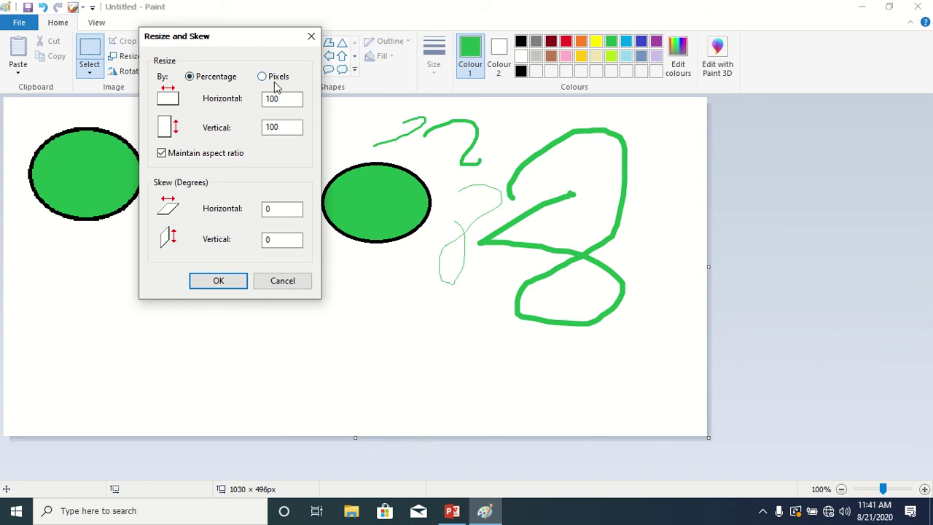
left_click(218, 281)
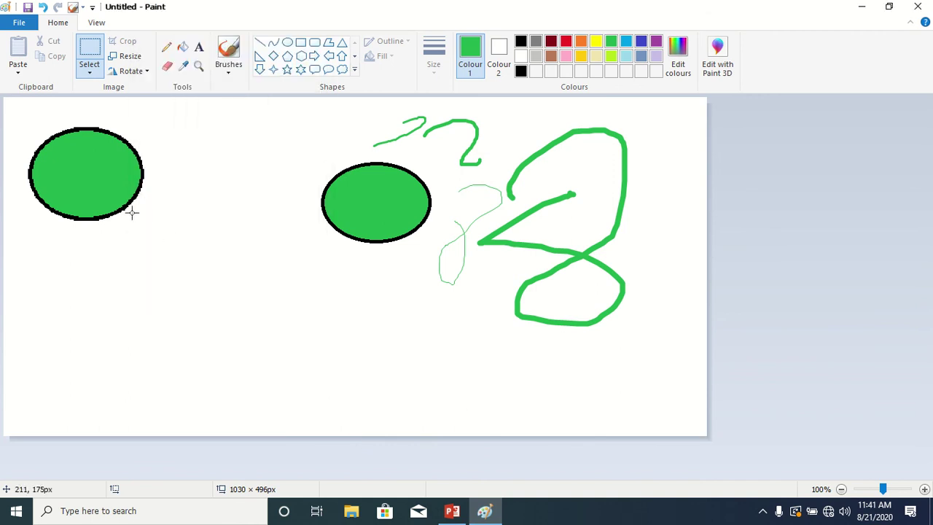
Step: Select the upper-left oval, skew it 6 degrees horizontally and 3 degrees vertically, and shift it slightly toward the canvas's middle
left_click_drag(149, 217, 22, 126)
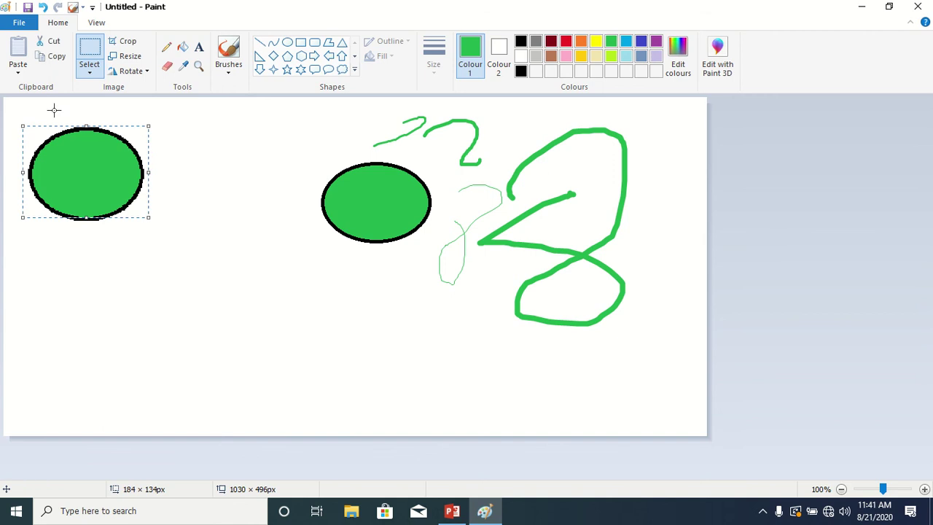
left_click(128, 57)
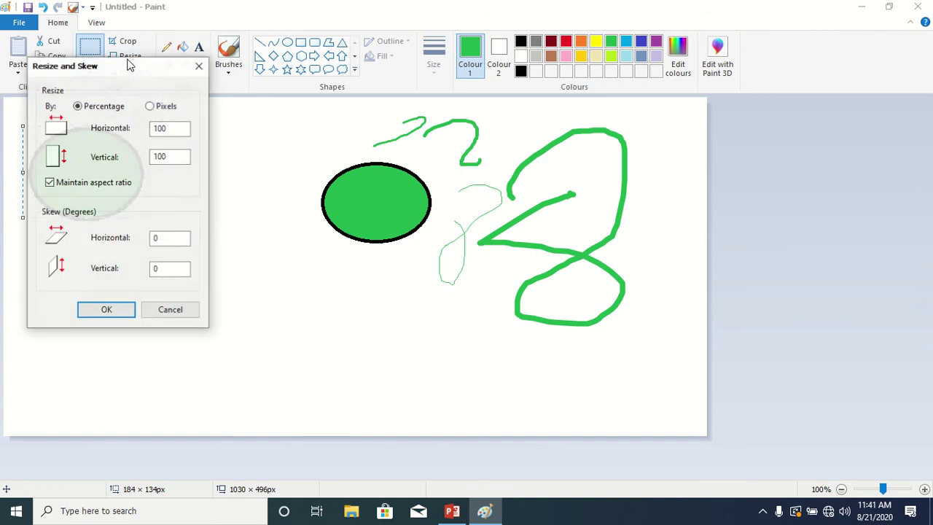
left_click(163, 234)
type("6")
left_click(170, 269)
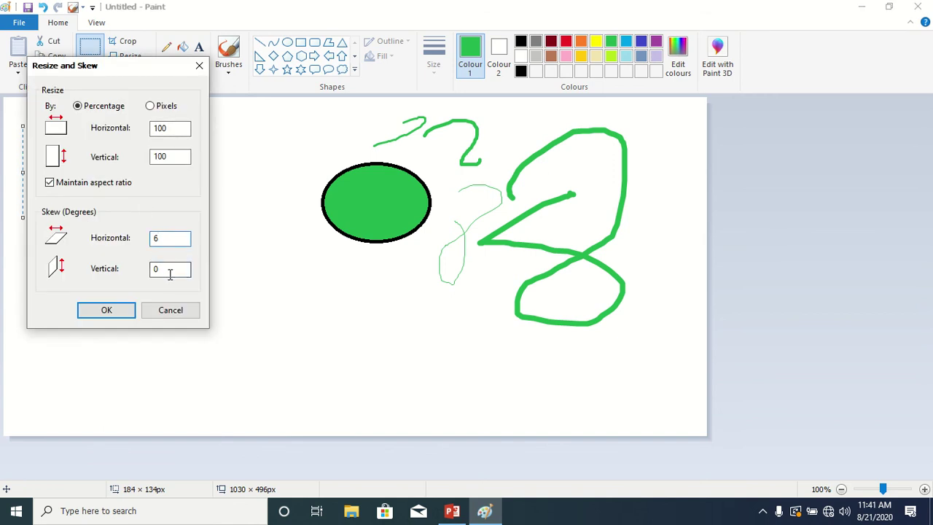
type("3")
left_click(119, 312)
left_click_drag(111, 191, 130, 199)
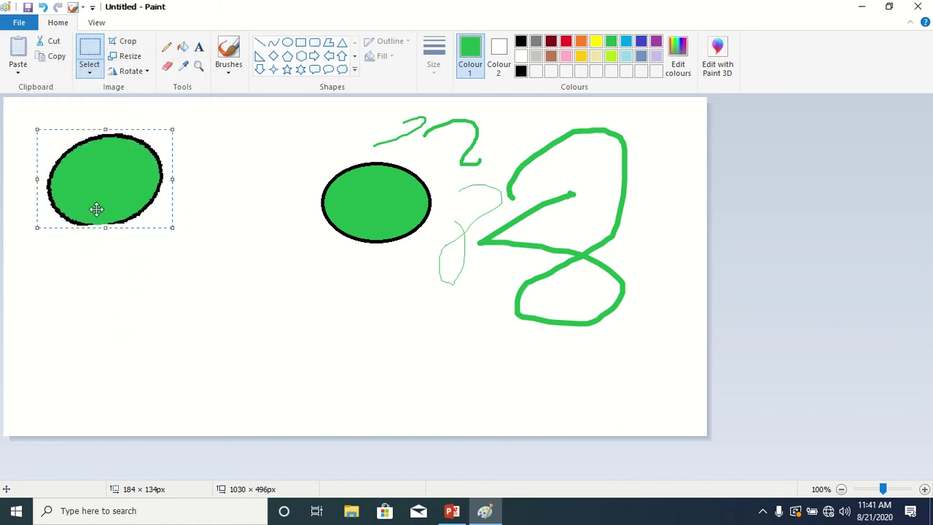
Step: Crop the picture to the selected skewed oval, and undo the crop
left_click(130, 57)
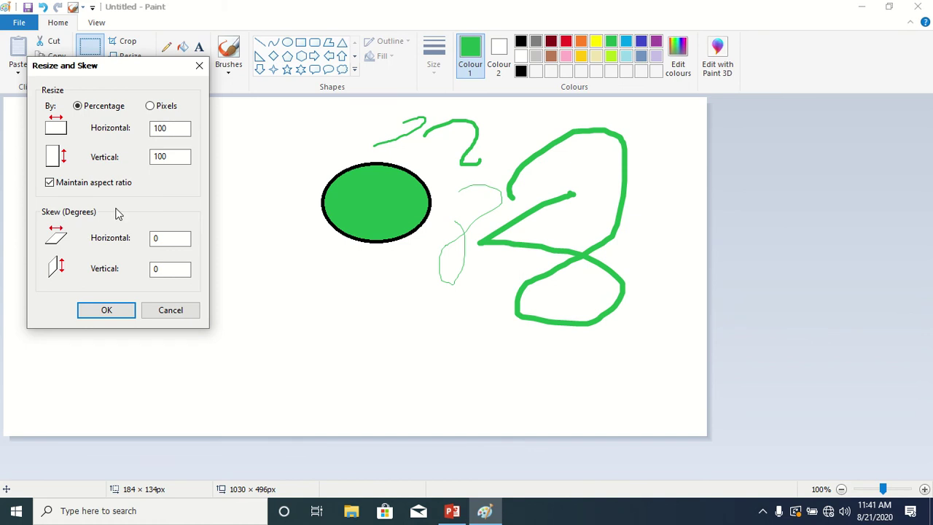
left_click(198, 64)
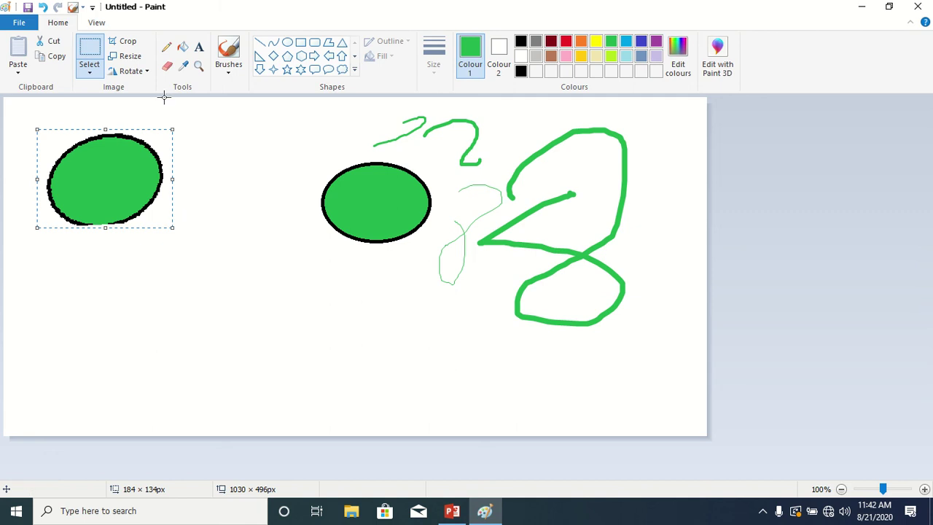
left_click(134, 43)
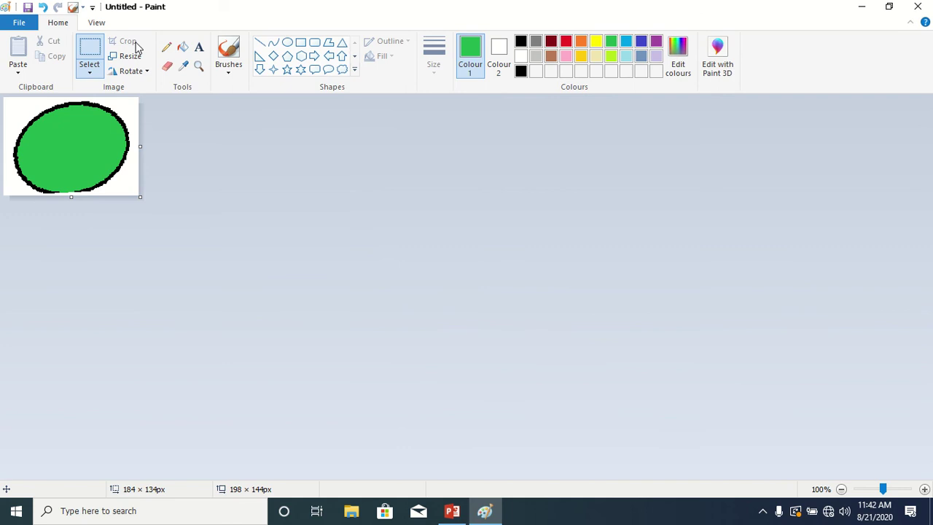
key("ctrl+z")
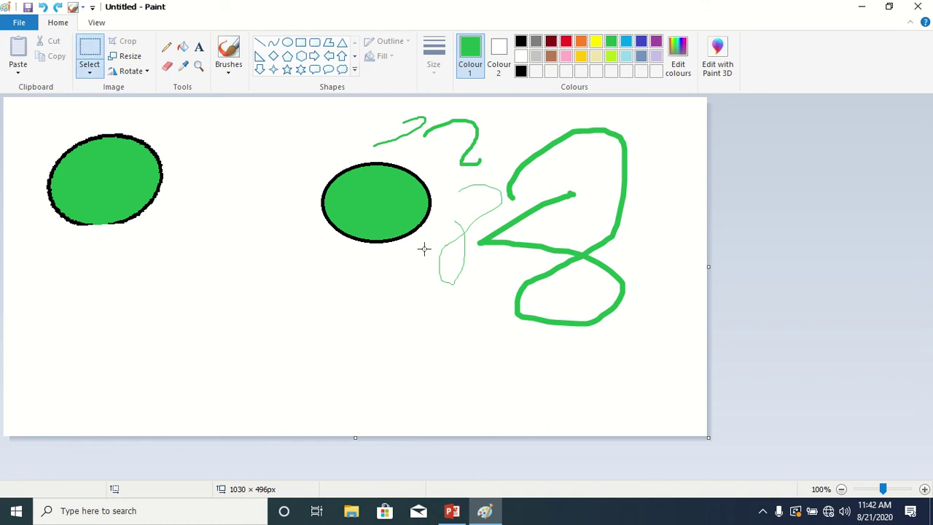
Step: Copy the unskewed oval and paste it twice, placing one copy between the two ovals and the other below it
left_click_drag(433, 246, 312, 160)
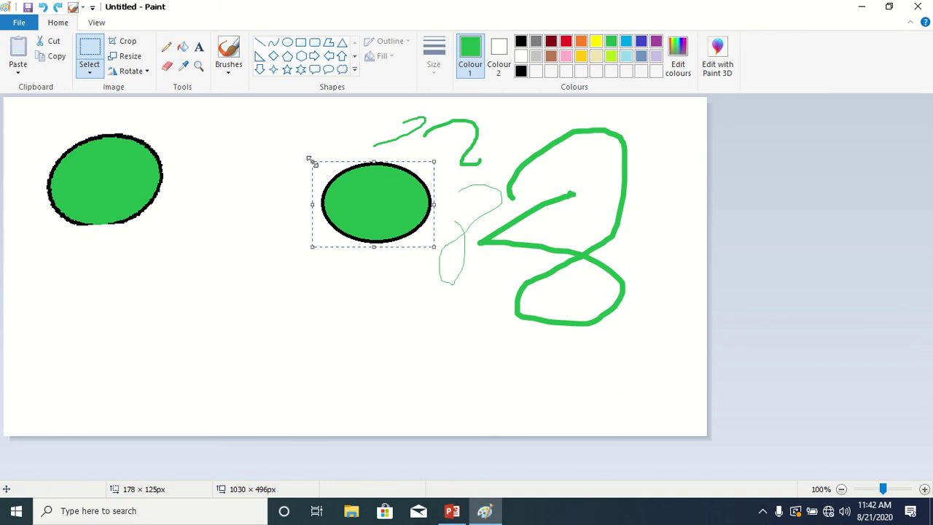
key("ctrl+c")
key("ctrl+v")
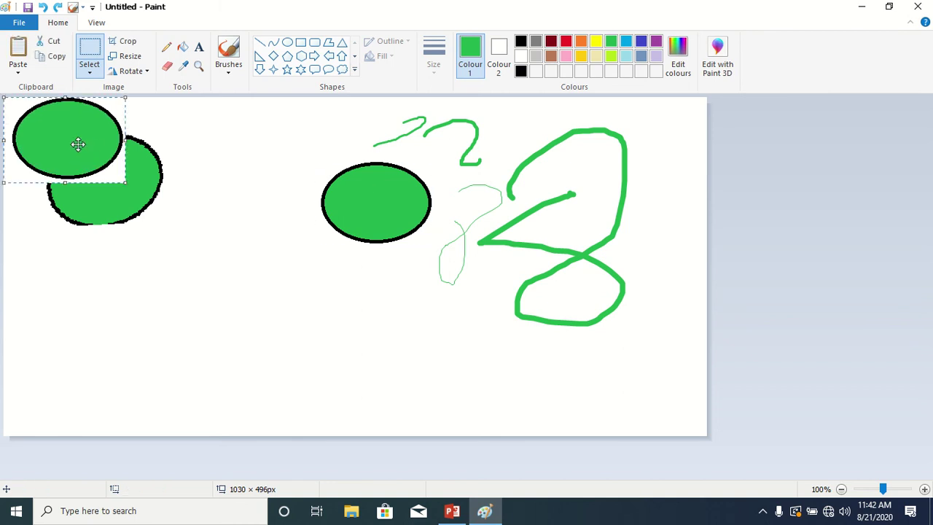
left_click_drag(78, 144, 256, 302)
key("ctrl+v")
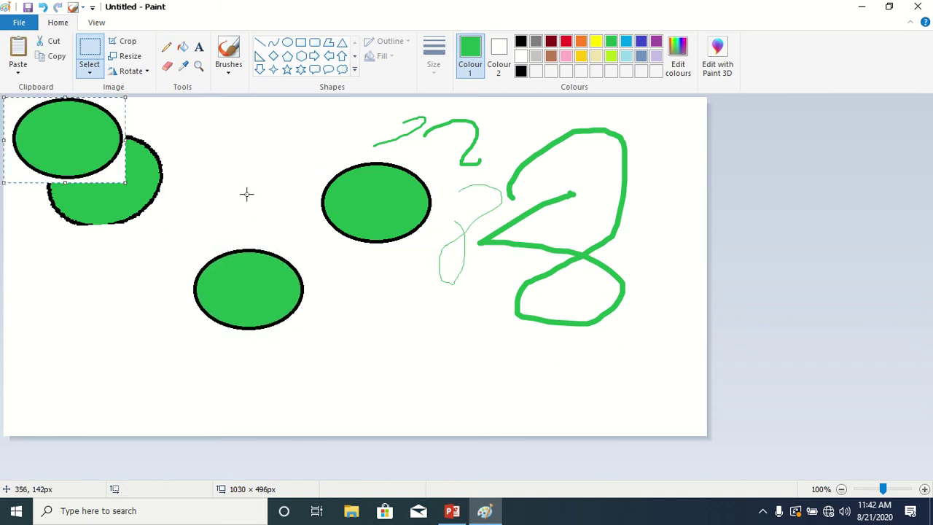
left_click_drag(59, 144, 235, 169)
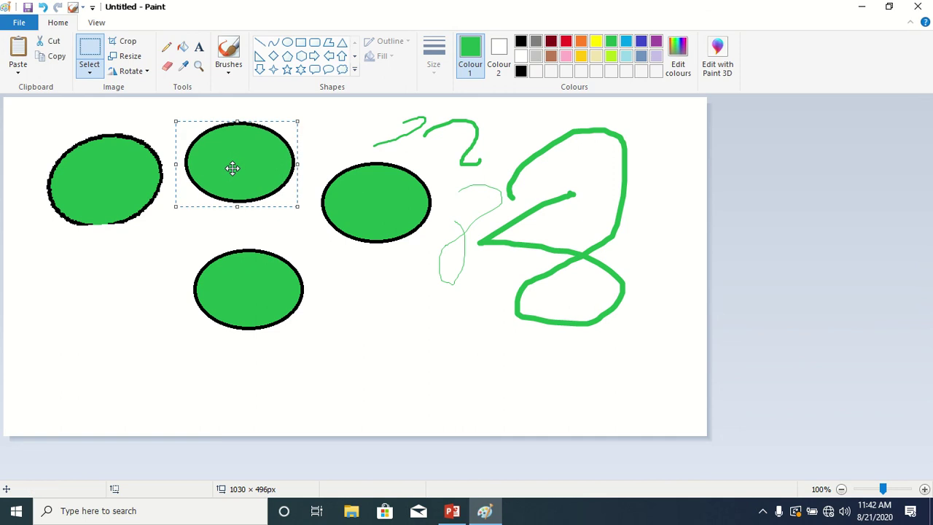
left_click(350, 289)
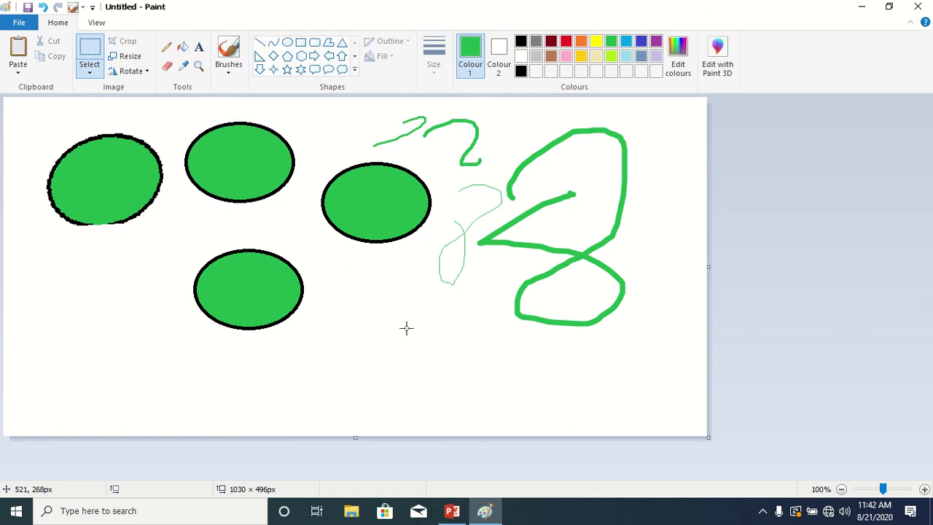
Step: Clear the entire canvas and draw a large green heart outline slightly left of the canvas's centre
key("ctrl+a")
key("Delete")
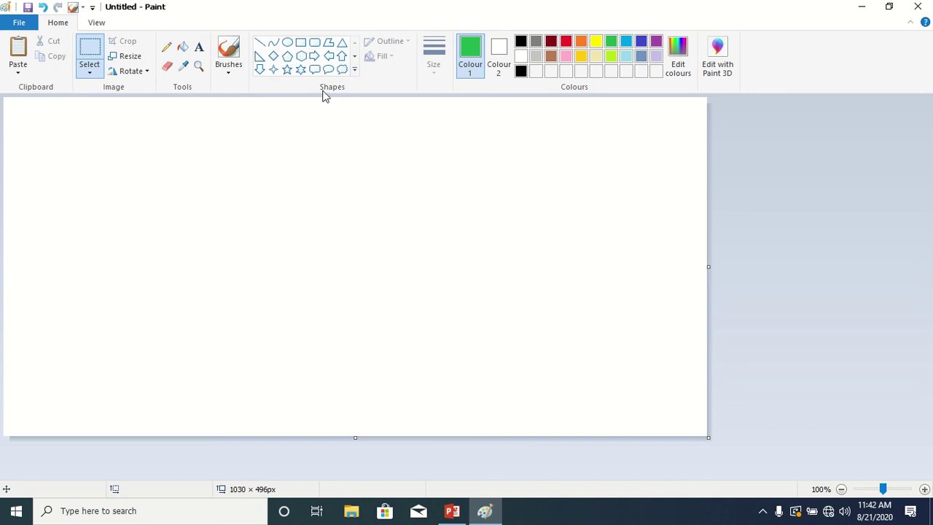
left_click(353, 70)
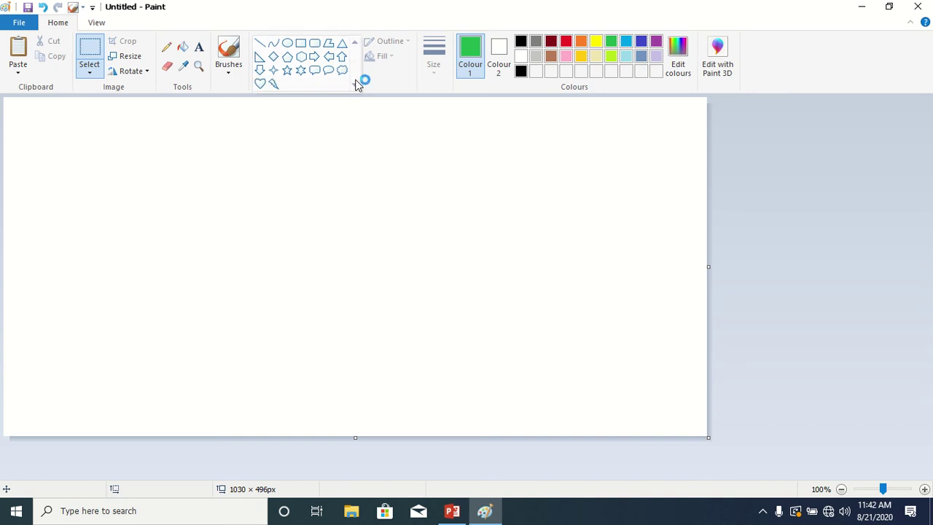
left_click(261, 84)
left_click_drag(205, 182, 358, 309)
left_click(431, 233)
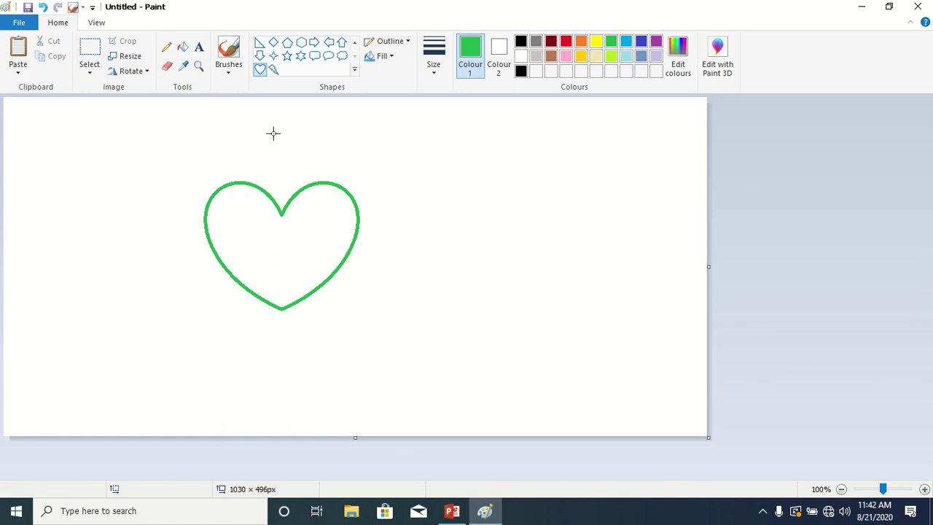
Step: Fill the inside of the heart with red
left_click(183, 49)
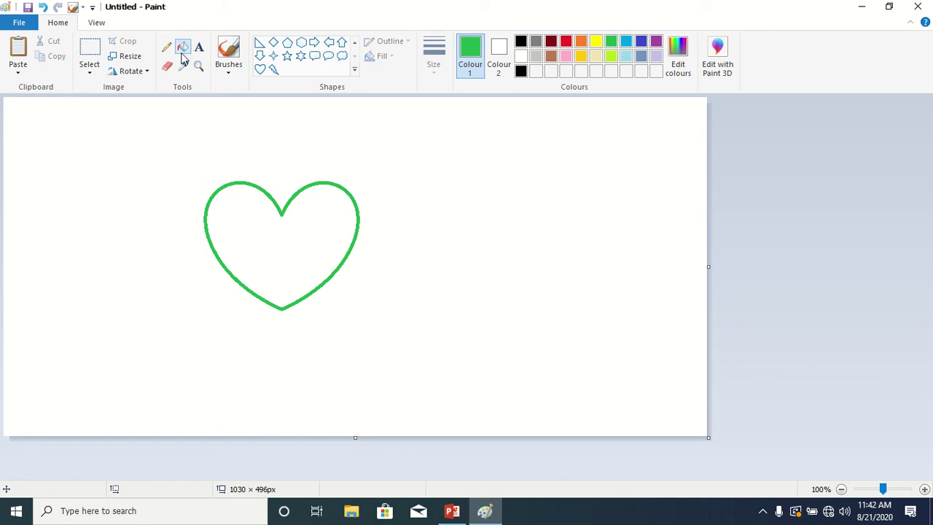
left_click(566, 42)
left_click(330, 231)
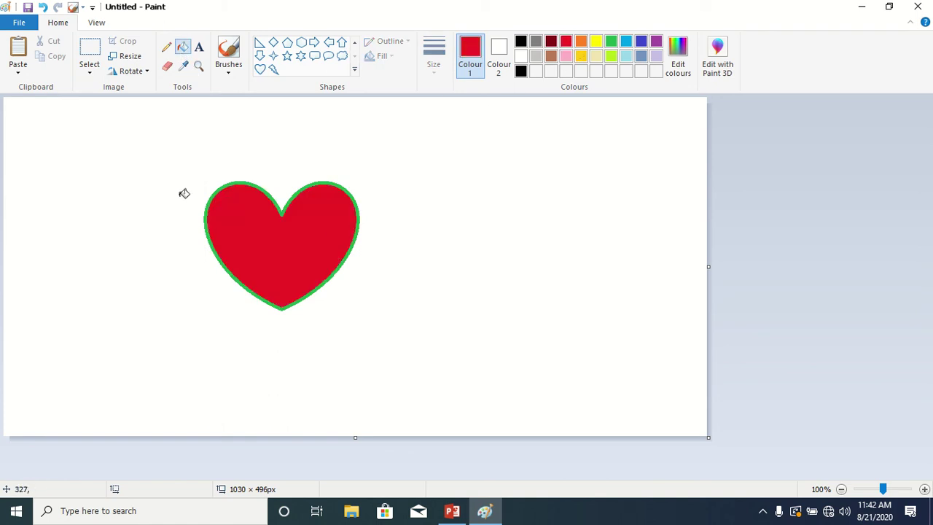
Step: Save the heart picture to the Desktop as a PNG file named love, and close Paint
left_click(19, 23)
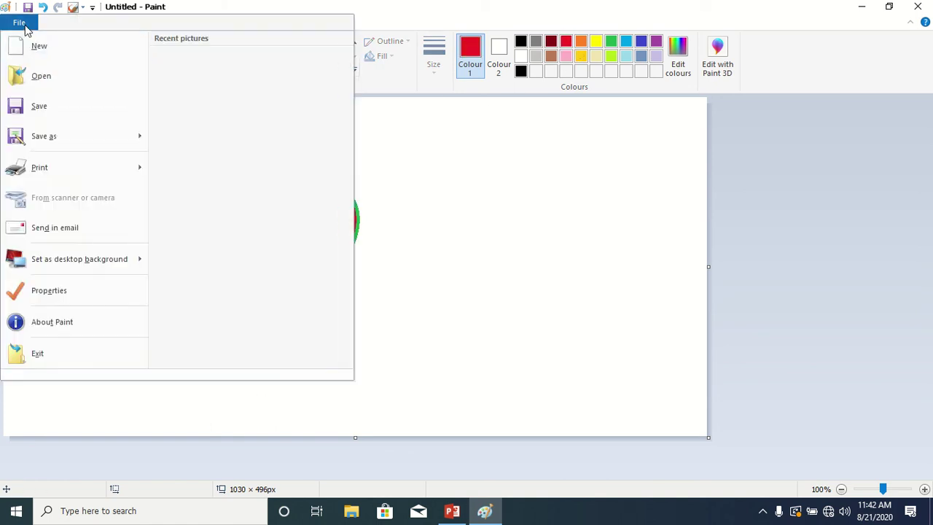
left_click(37, 117)
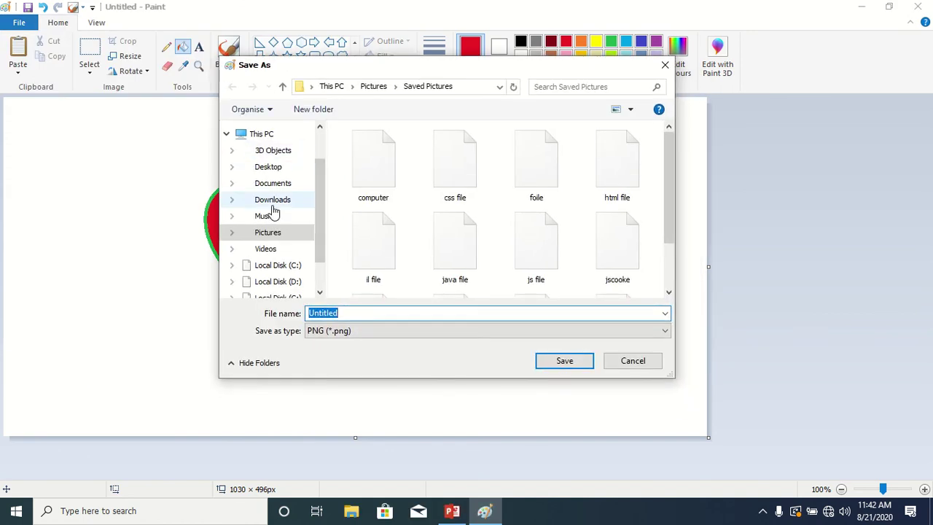
left_click(270, 169)
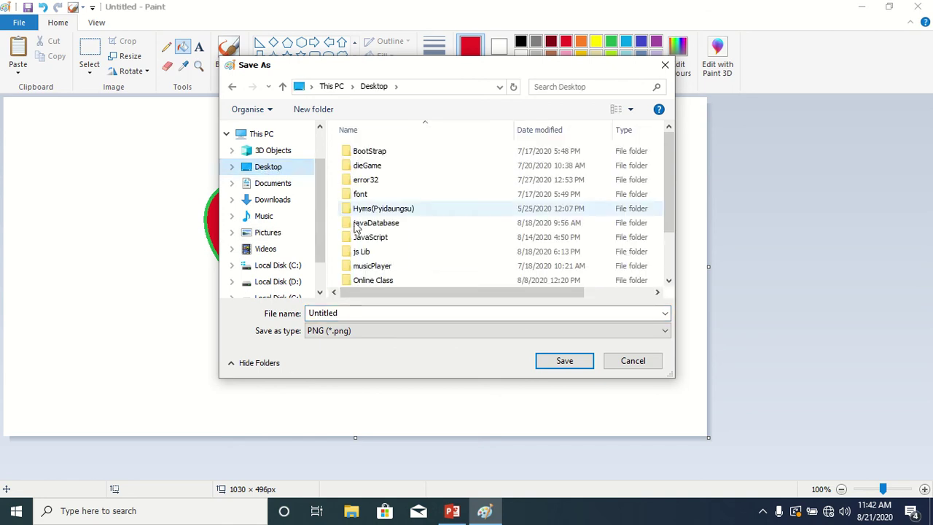
left_click(351, 312)
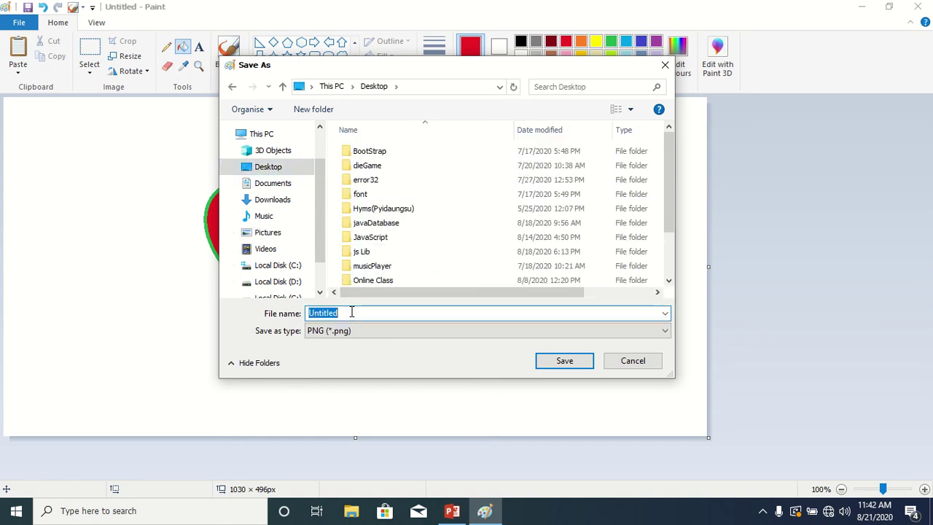
type("love")
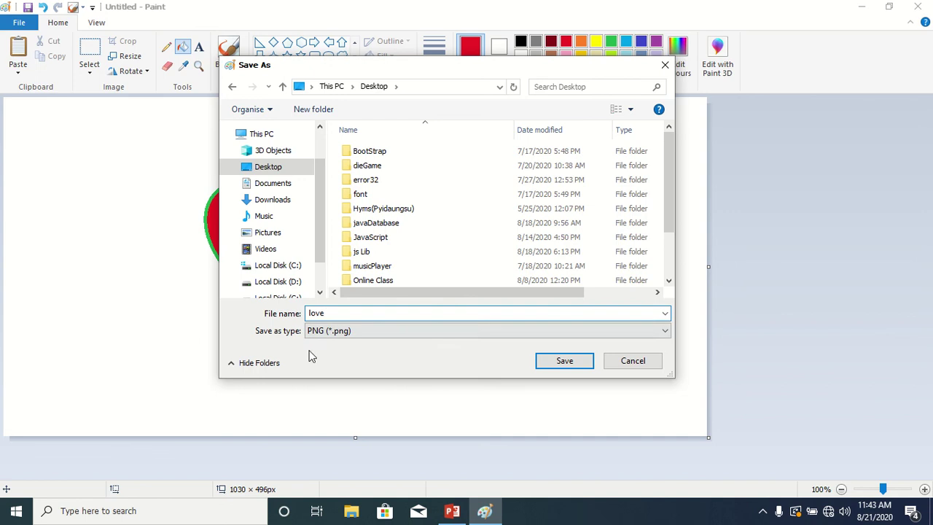
double_click(313, 313)
left_click(565, 360)
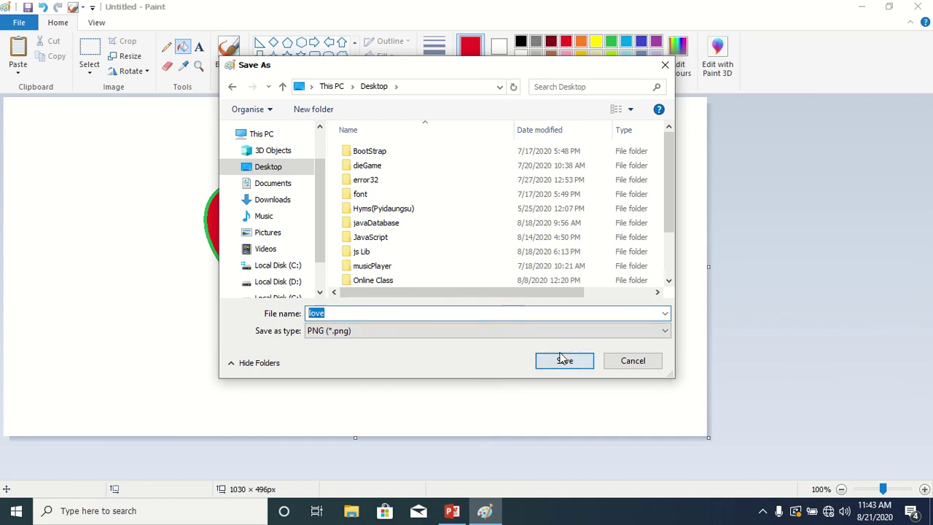
left_click(919, 6)
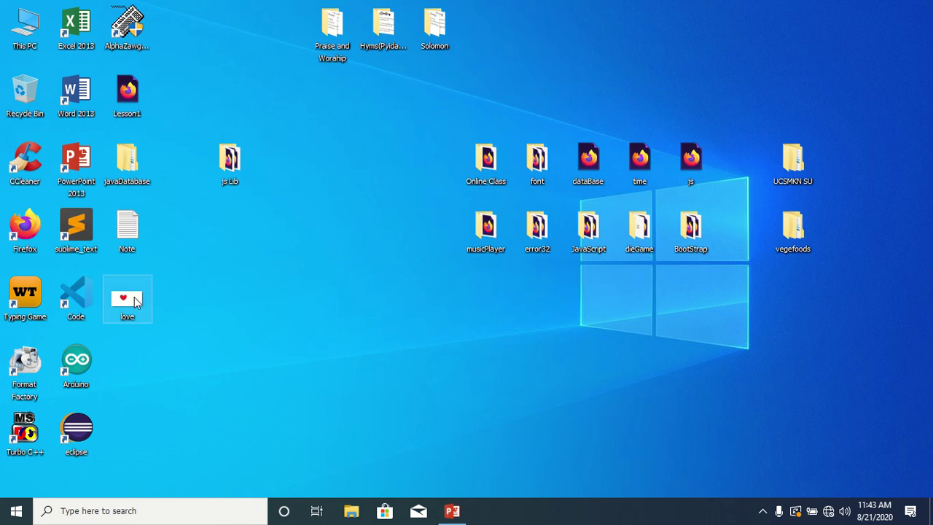
Step: Move the love picture's desktop icon into the empty space beyond the js Lib folder and open it in a non-maximised Photos window
left_click_drag(128, 300, 332, 168)
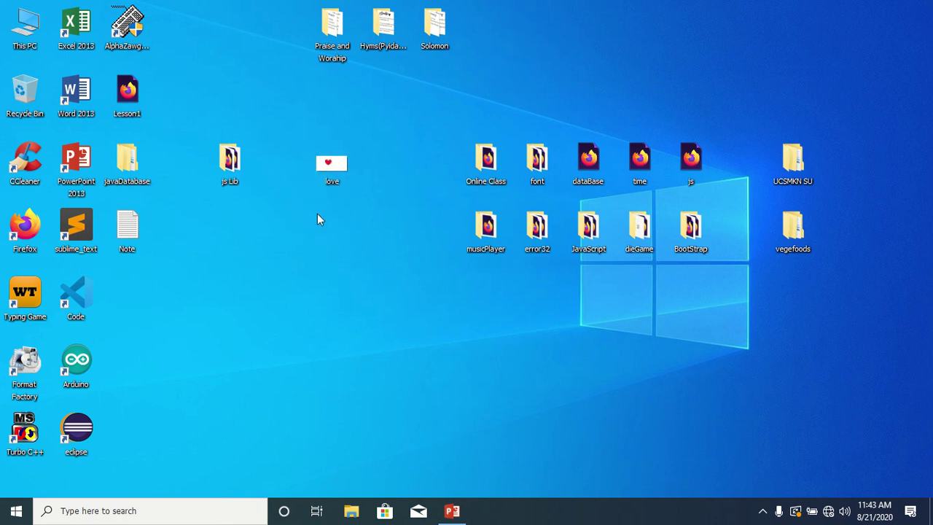
double_click(336, 170)
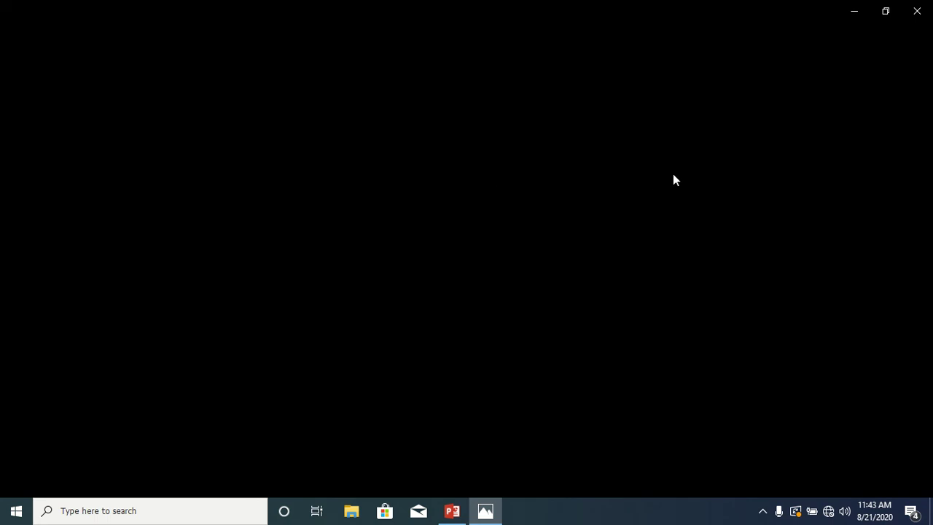
left_click(886, 10)
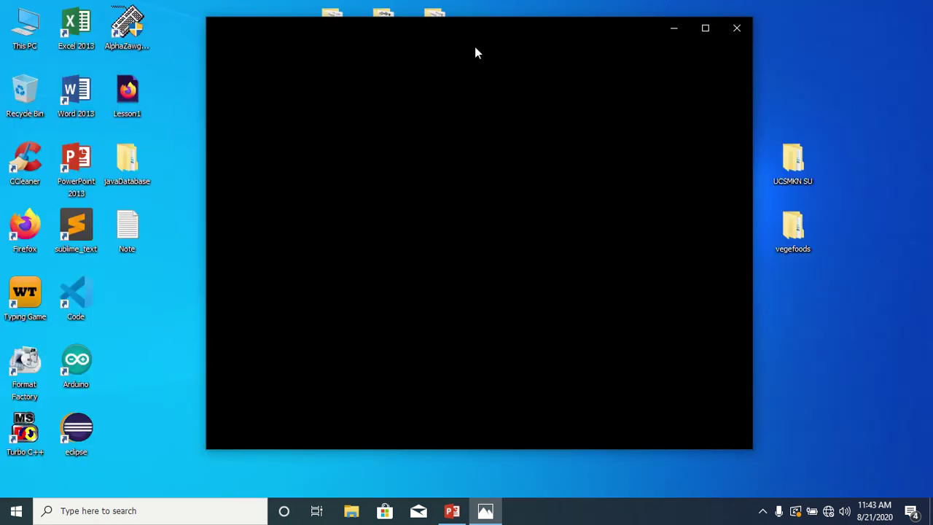
left_click_drag(480, 31, 407, 48)
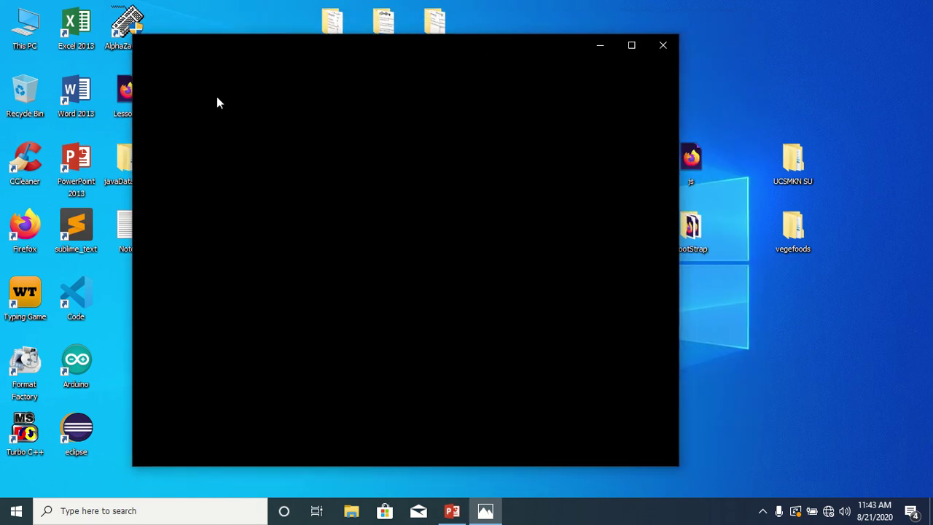
Step: Examine the computer's system properties, including processor and installed memory, and close the System window
right_click(26, 33)
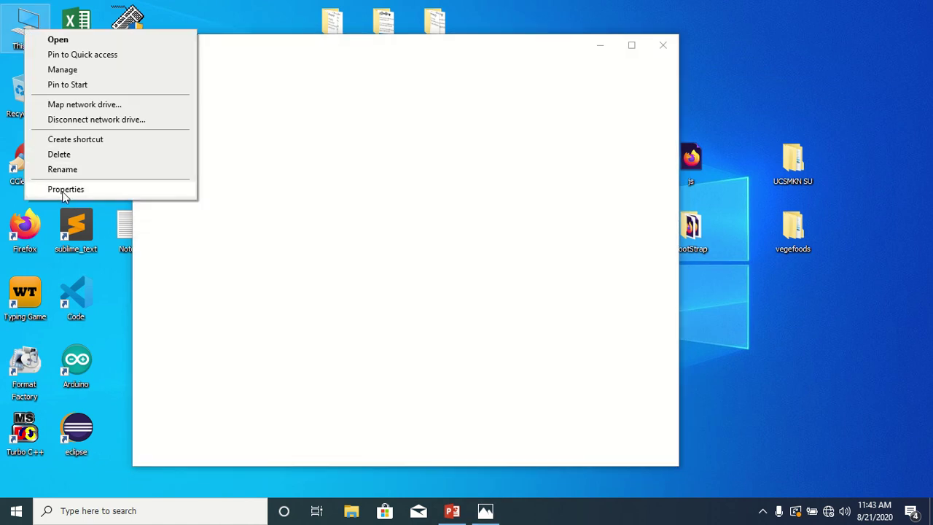
left_click(62, 191)
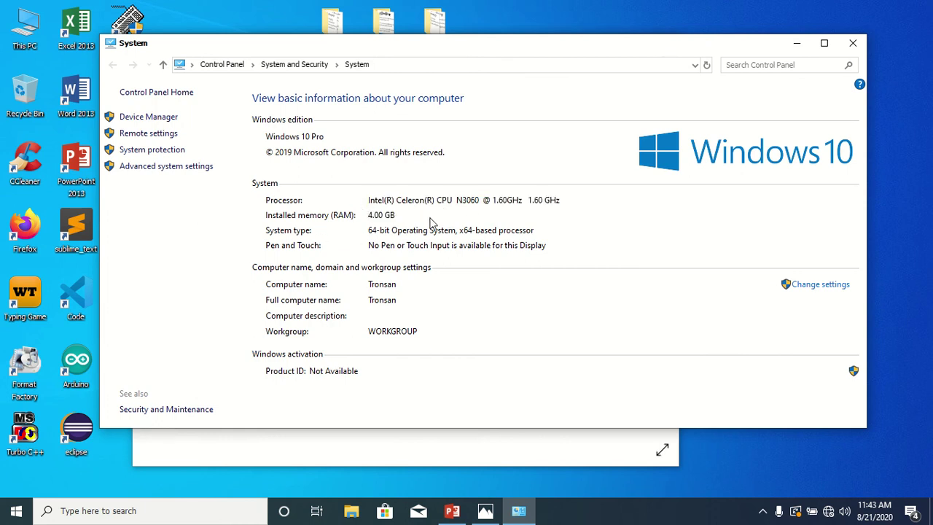
left_click(852, 43)
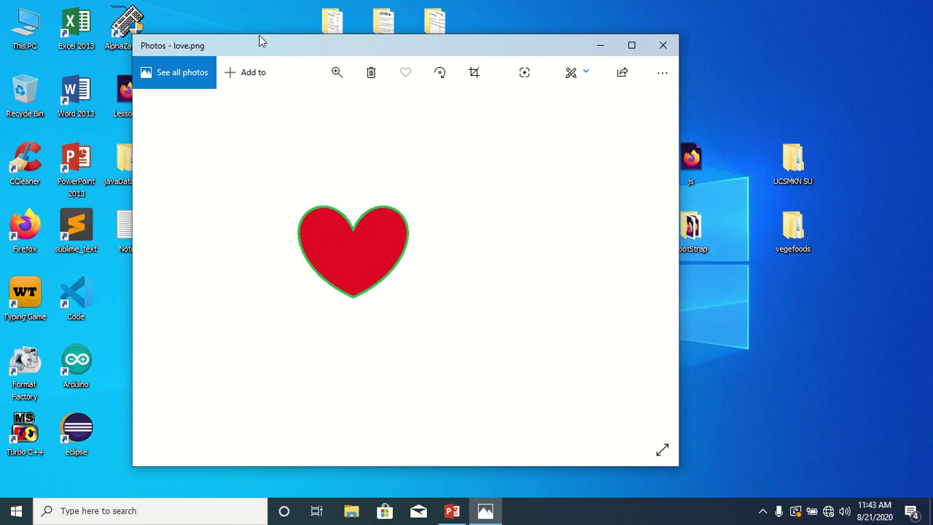
Step: Close the Photos preview of the heart and open the love picture from the desktop in Paint for editing
left_click_drag(348, 50, 400, 39)
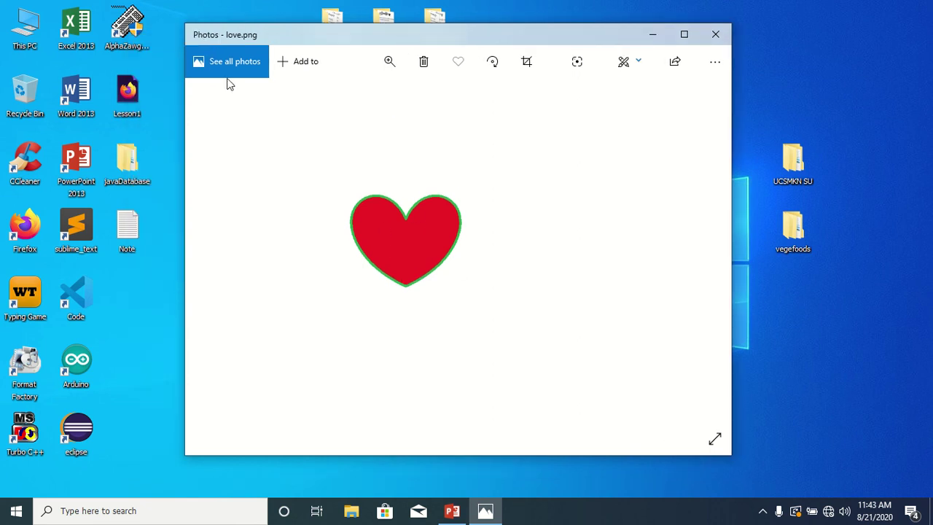
left_click(715, 34)
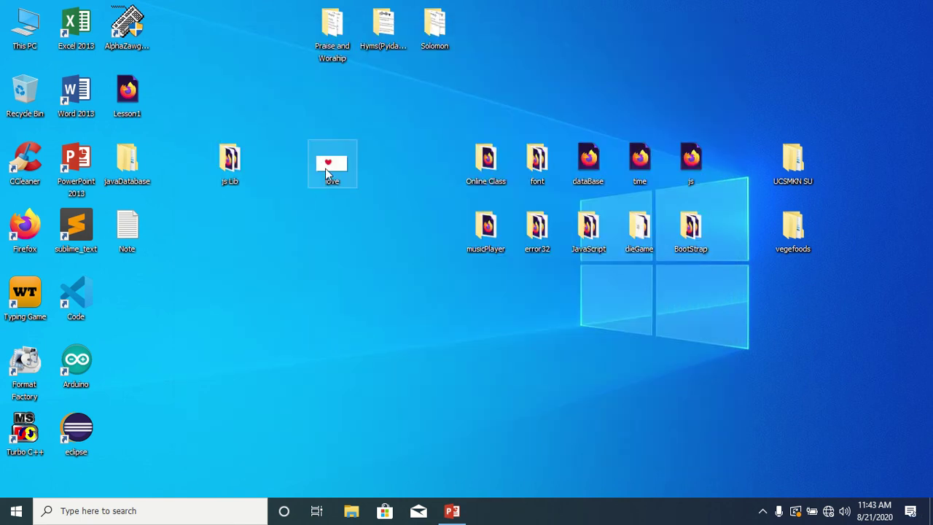
right_click(326, 172)
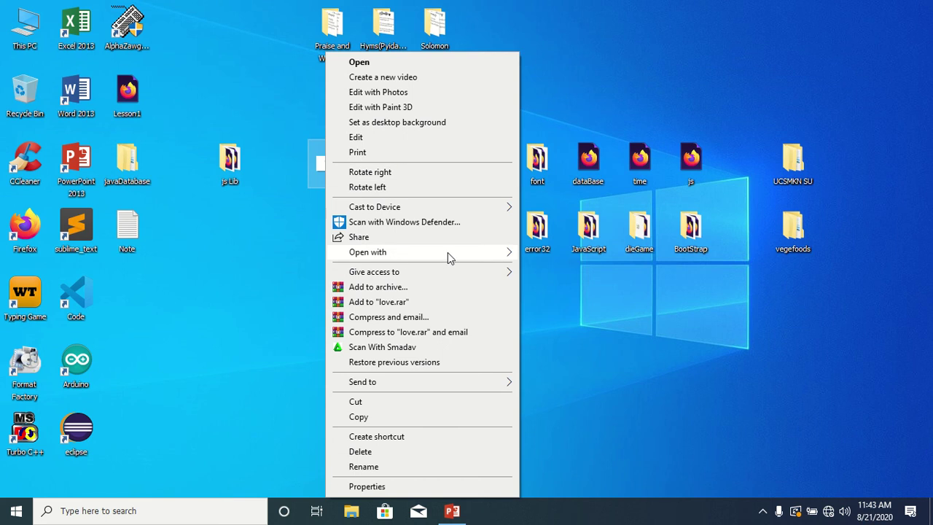
mouse_move(479, 256)
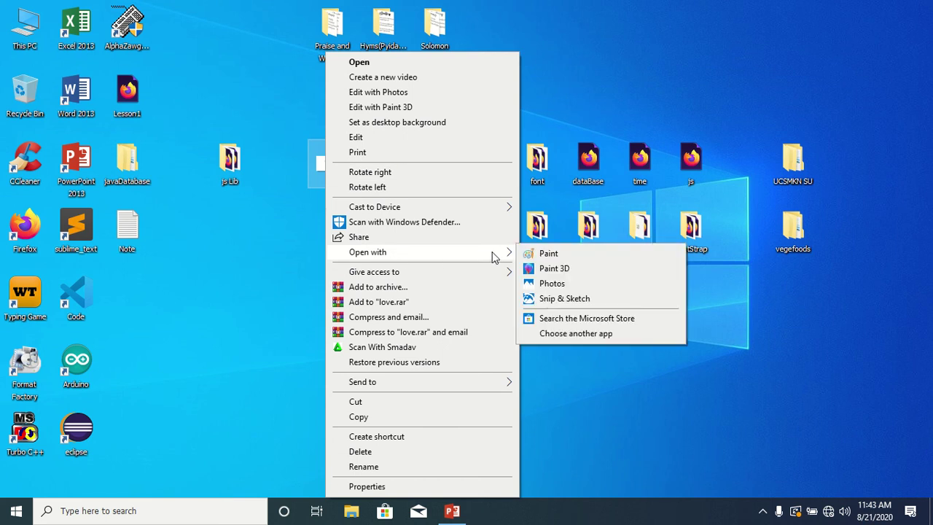
left_click(549, 253)
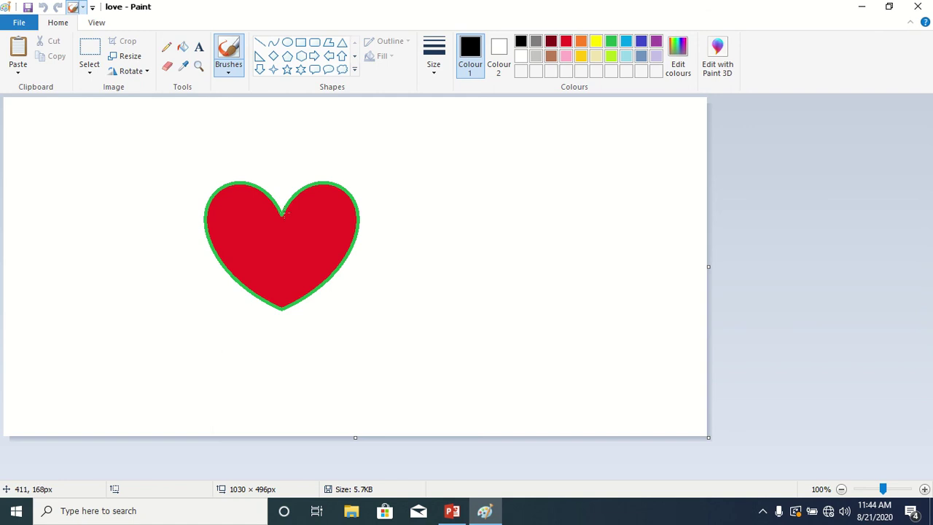
Step: Brush a curved black stem with two leaf outlines above the heart's notch, then save the picture and close Paint
mouse_move(280, 210)
left_mouse_down()
mouse_move(284, 153)
mouse_move(305, 131)
mouse_move(349, 122)
left_mouse_up()
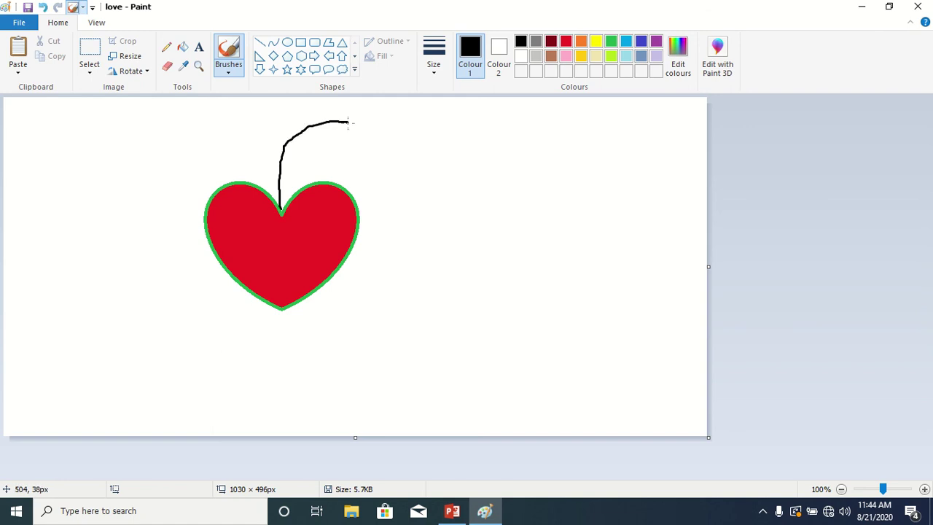
mouse_move(293, 135)
left_mouse_down()
mouse_move(298, 114)
mouse_move(280, 104)
mouse_move(284, 132)
mouse_move(342, 145)
mouse_move(330, 153)
mouse_move(293, 139)
left_mouse_up()
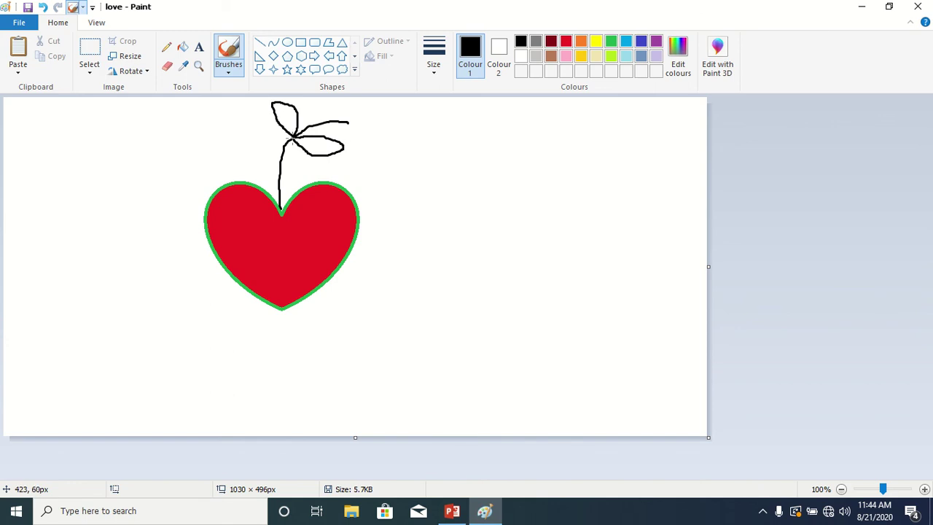
left_click(917, 6)
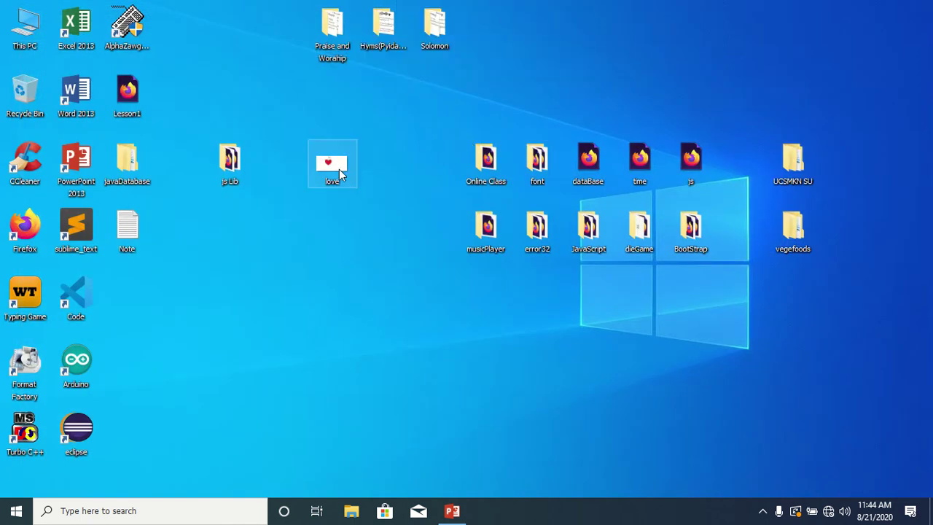
Step: View the edited love picture in Photos, close it, and move its desktop icon directly above the js Lib folder
double_click(339, 169)
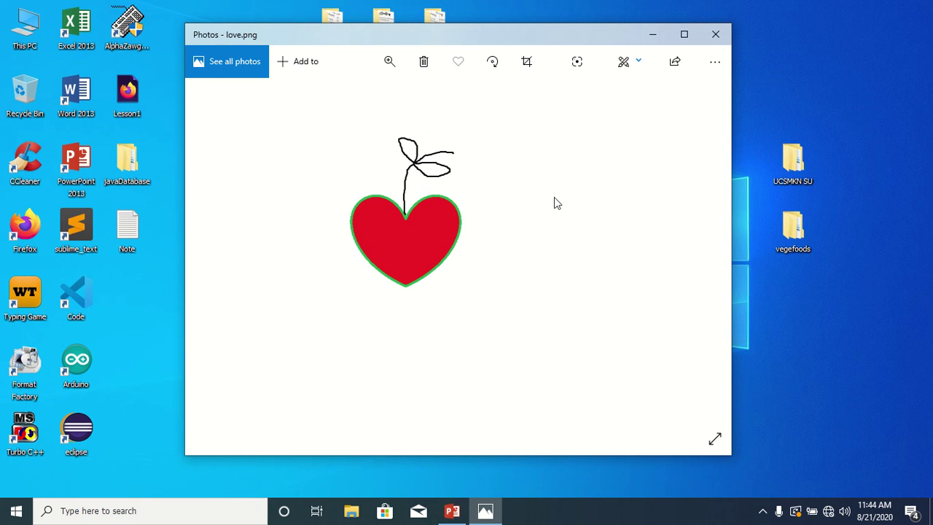
left_click(715, 36)
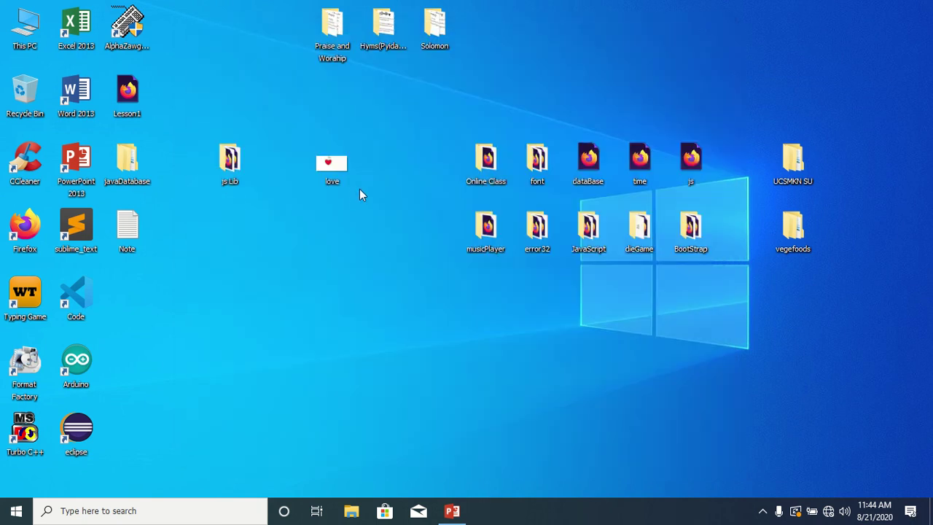
left_click_drag(348, 182, 278, 149)
left_click_drag(232, 111, 231, 111)
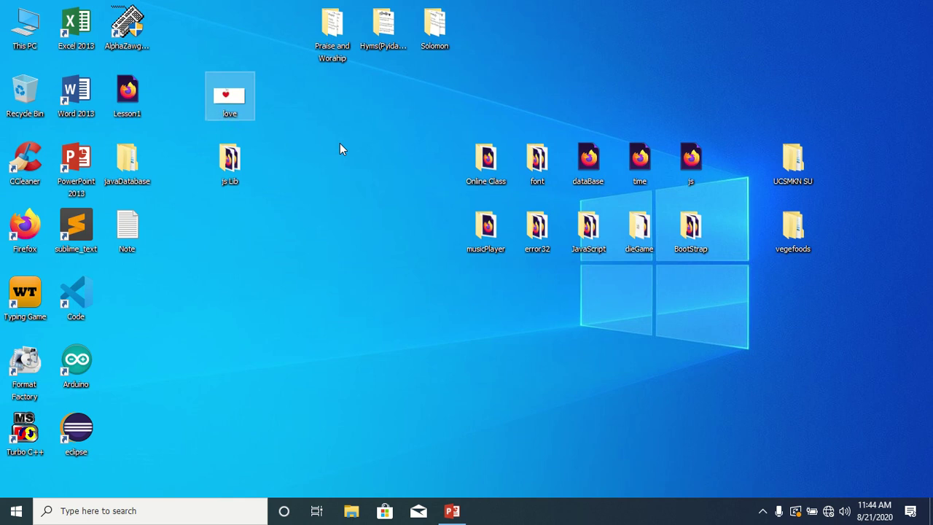